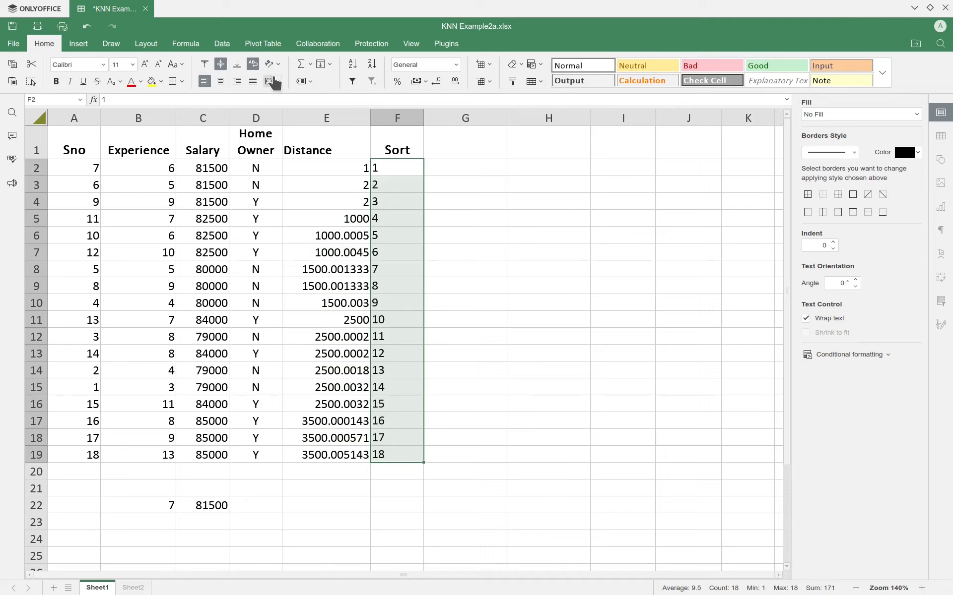
# - Centre the Sort values in F2:F19 horizontally and enter the header Exp_Norm in cell G1
pyautogui.click(220, 81)
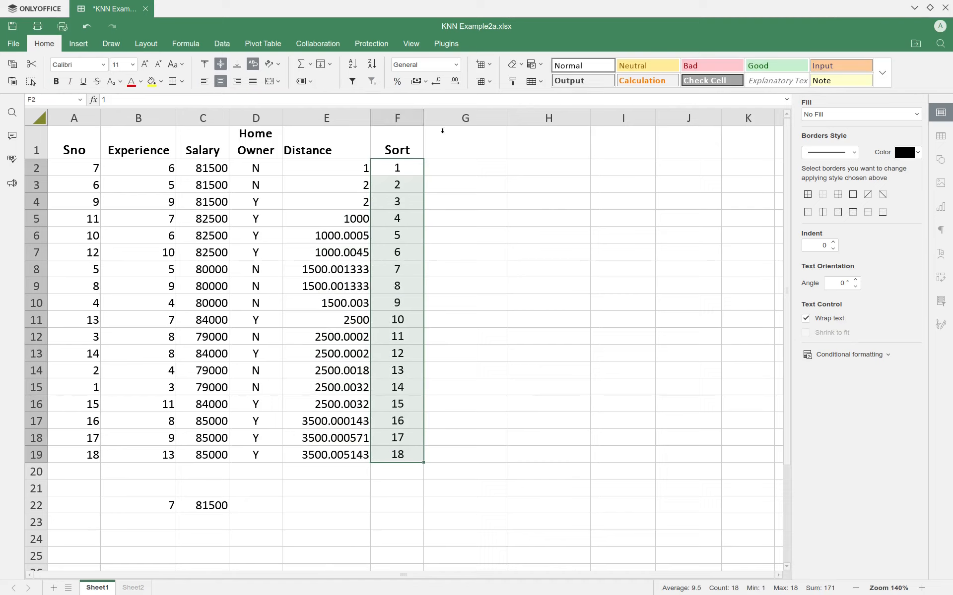
pyautogui.click(461, 157)
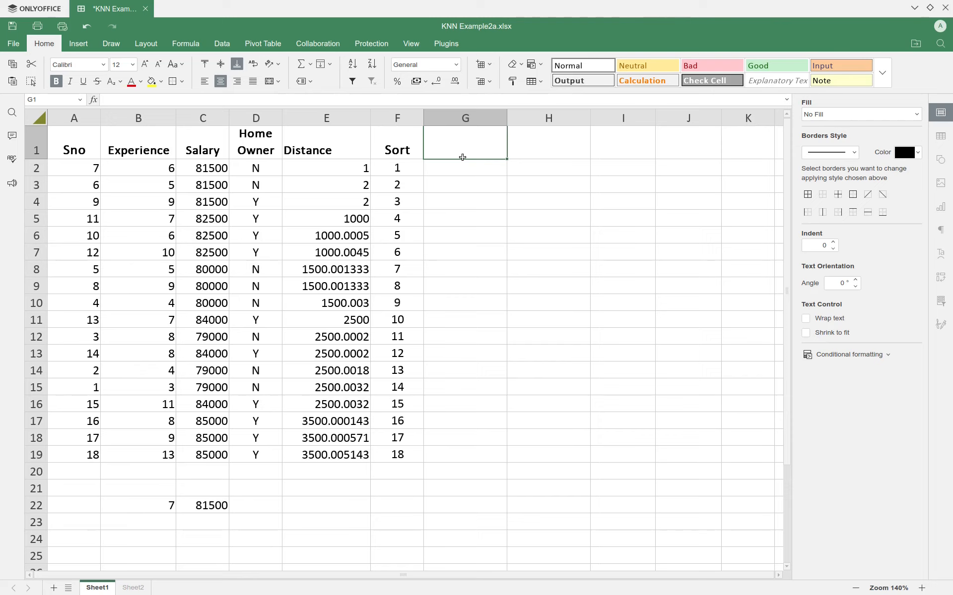
pyautogui.write('Exp_')
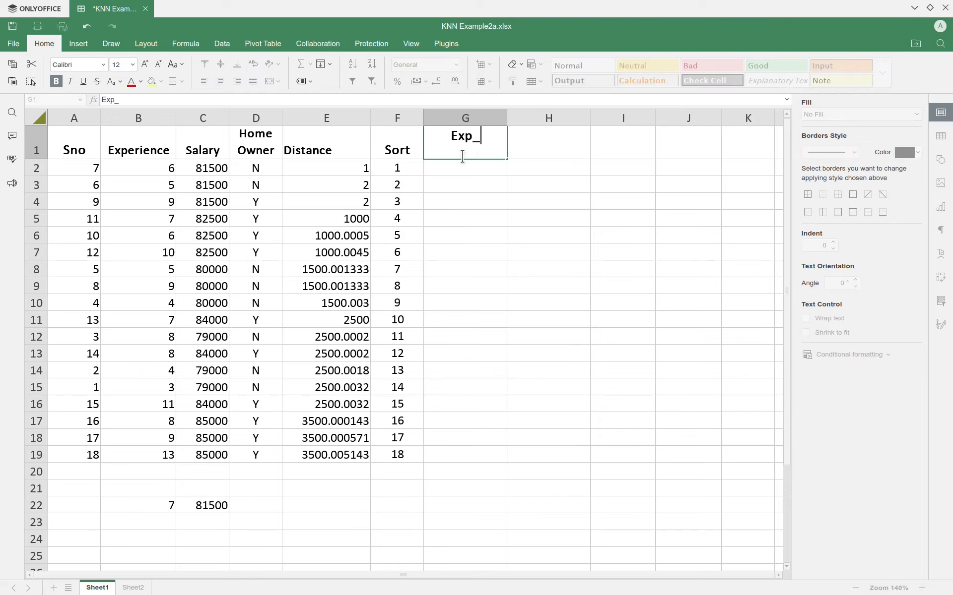
pyautogui.write('Norm')
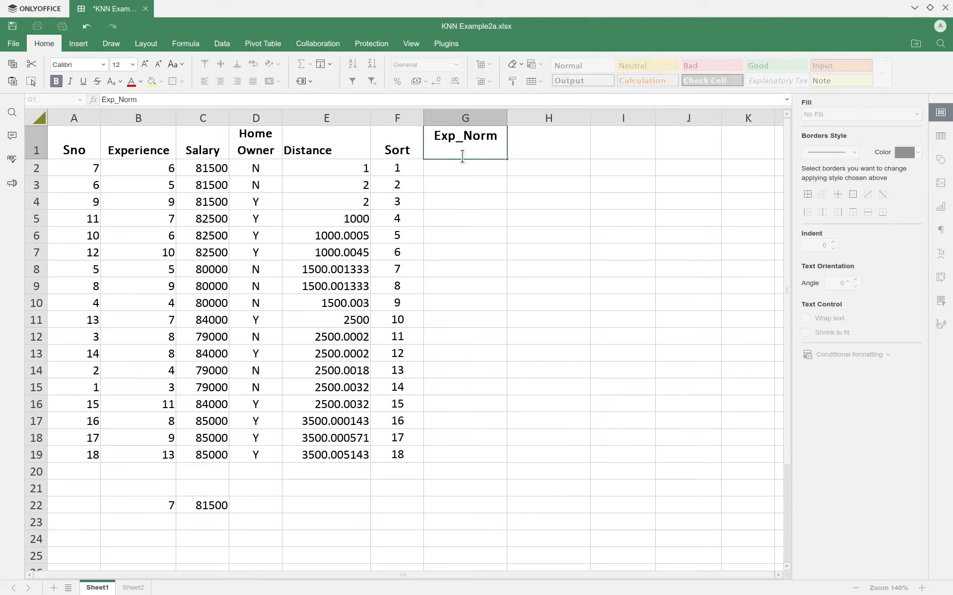
pyautogui.press('Return')
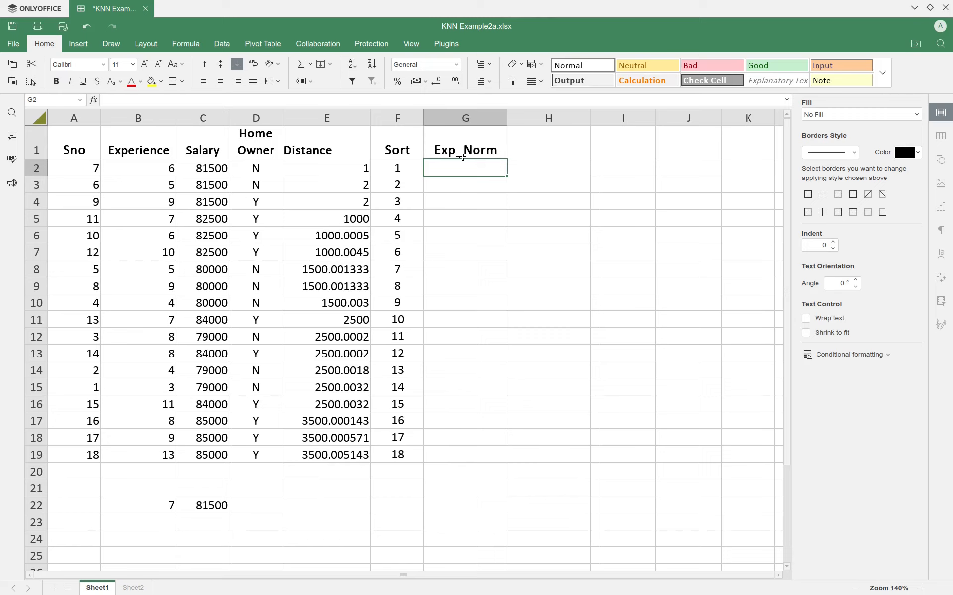
# - Start the normalisation formula in G2 with the bracketed numerator =(B2-MIN(B2:B19))
pyautogui.write('=')
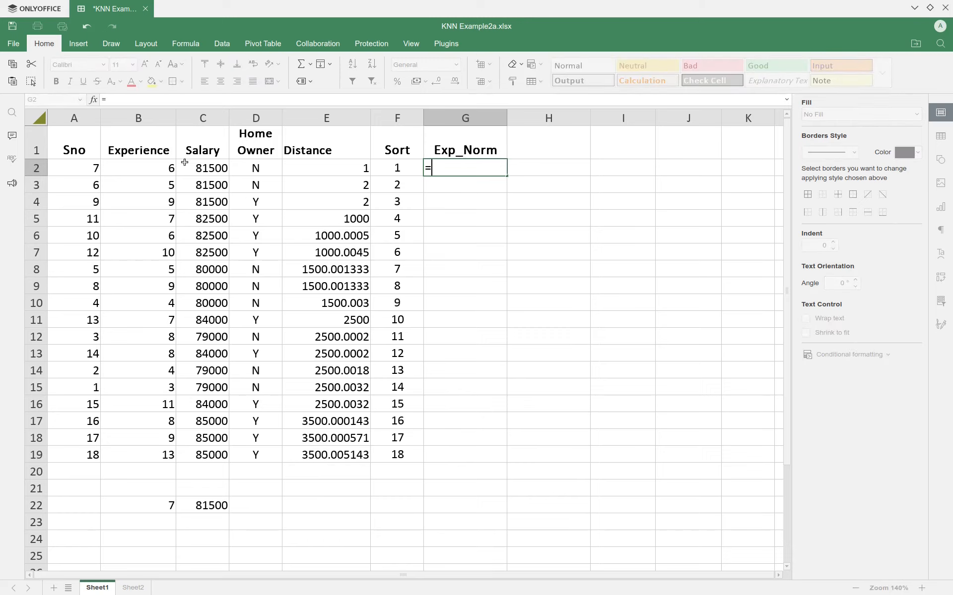
pyautogui.click(142, 168)
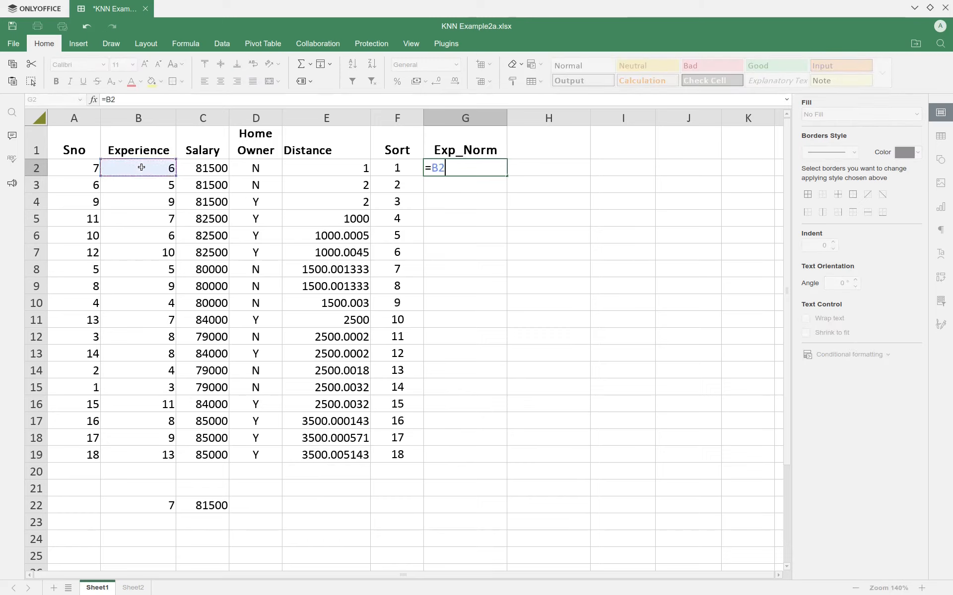
pyautogui.write('-MIN(')
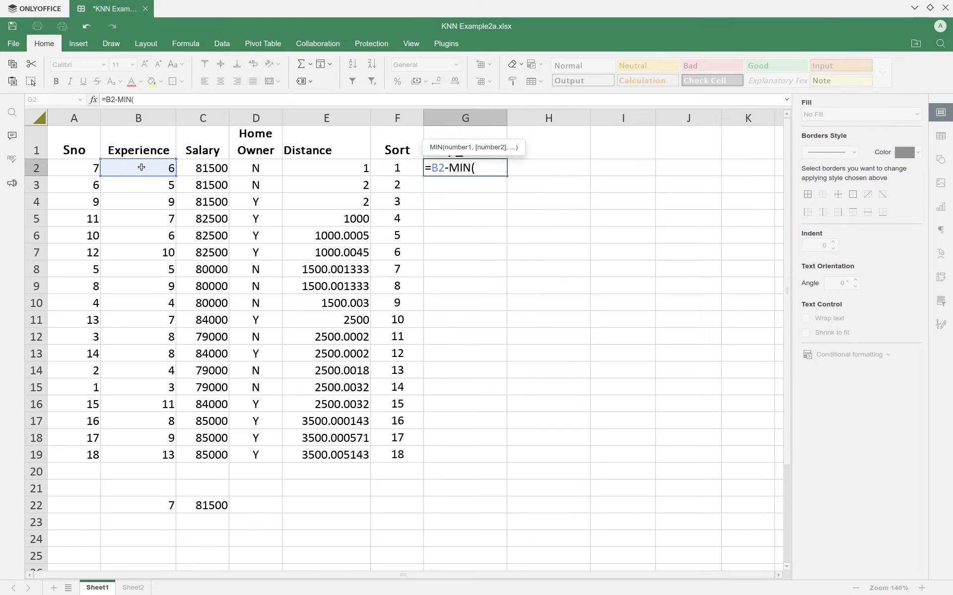
pyautogui.moveTo(140, 168); pyautogui.dragTo(132, 459)
pyautogui.write(')')
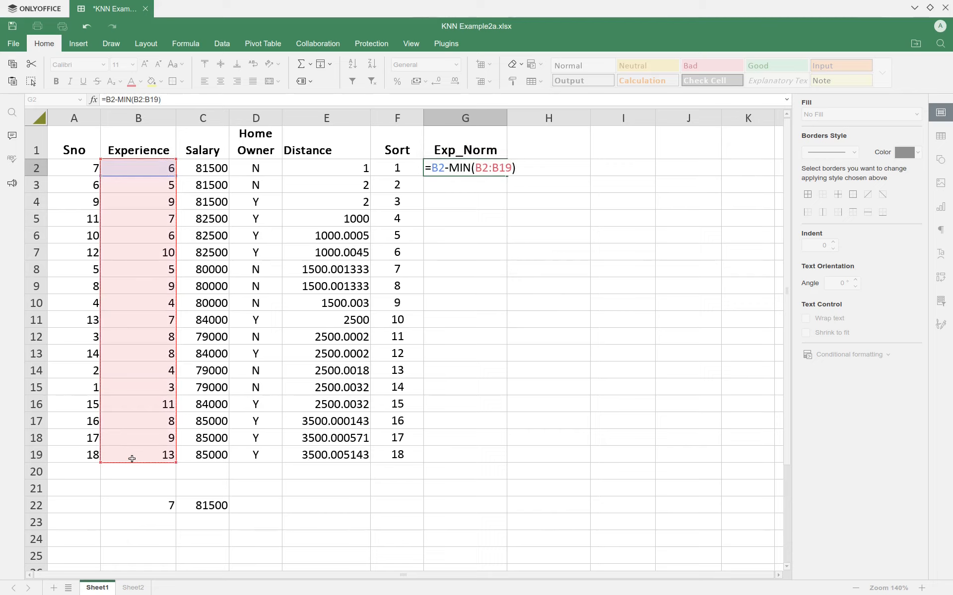
pyautogui.write(')')
pyautogui.click(433, 167)
pyautogui.write('(')
pyautogui.click(540, 168)
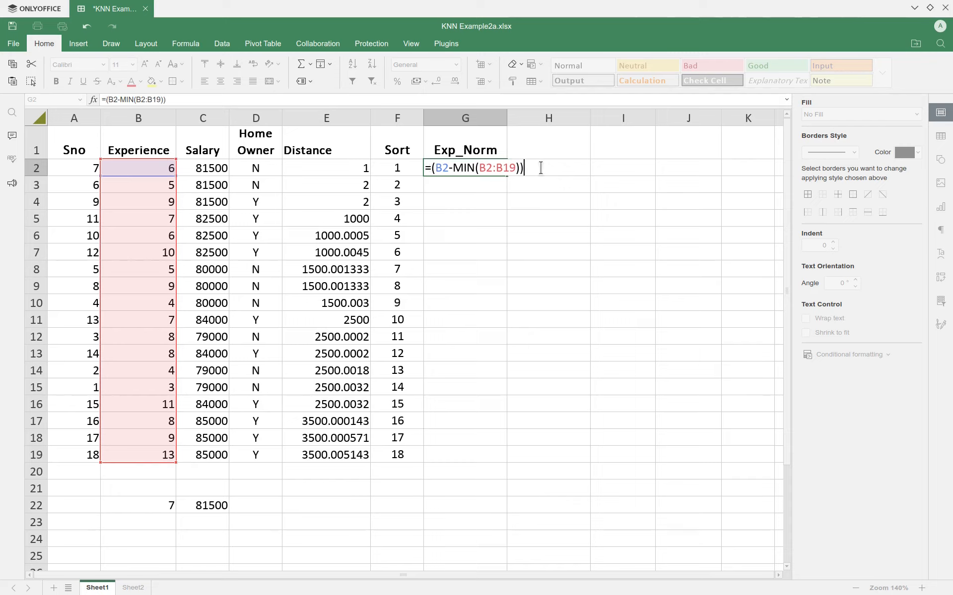
# - Extend the G2 formula with the divisor /MAX(B2:B19)-MIN(B17) and commit it
pyautogui.write('/M')
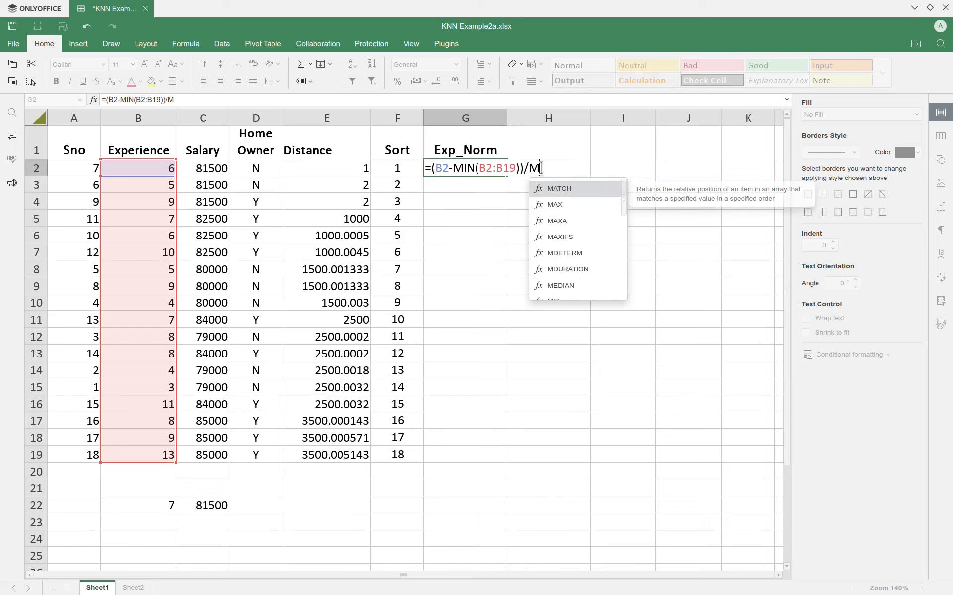
pyautogui.write('AX(')
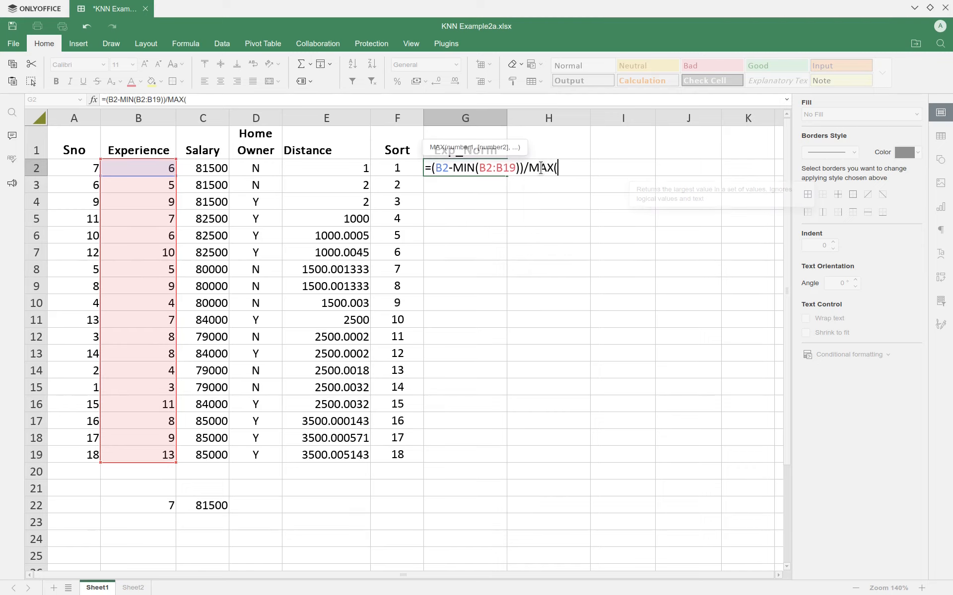
pyautogui.moveTo(149, 171); pyautogui.dragTo(123, 452)
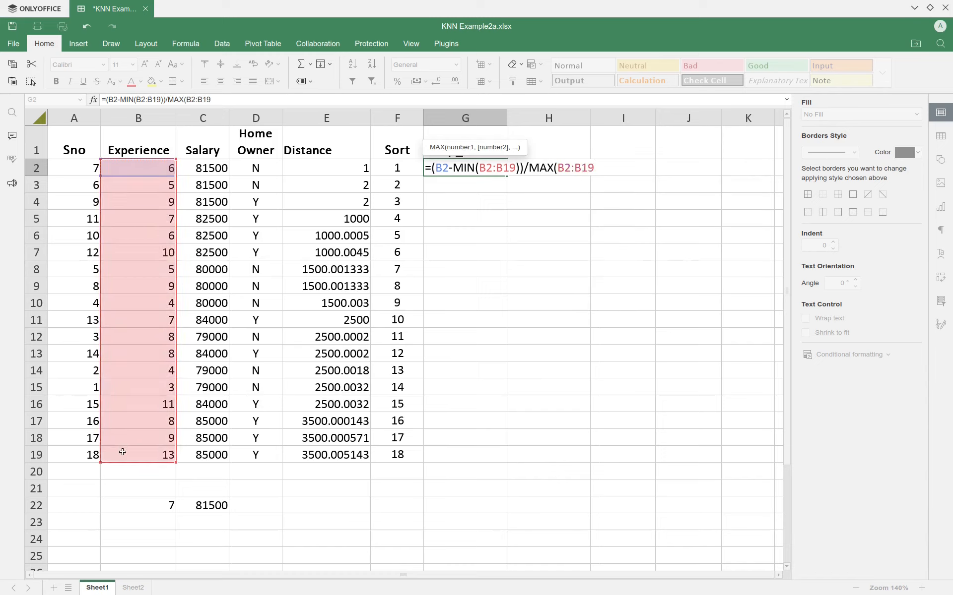
pyautogui.write(')-MIN(')
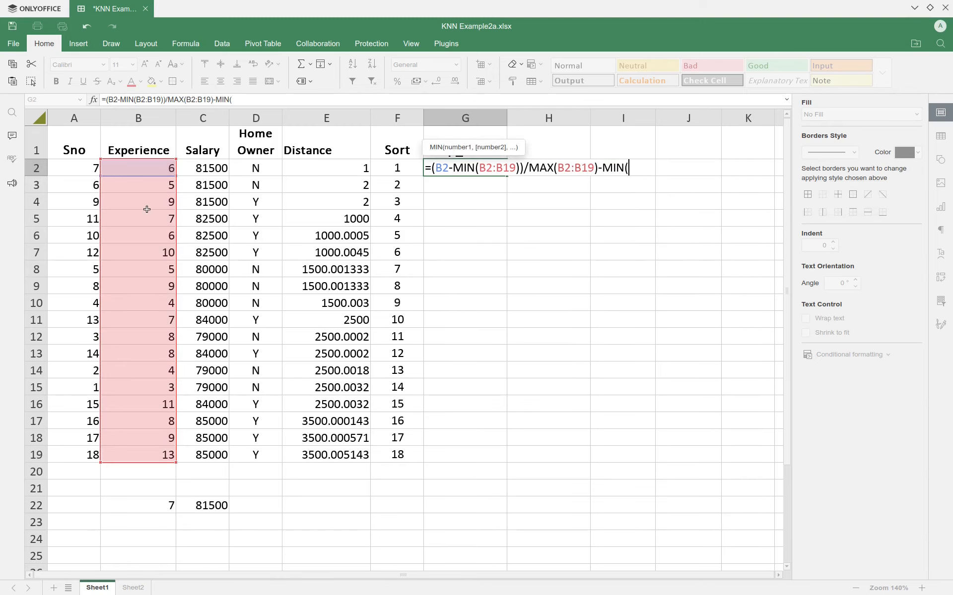
pyautogui.moveTo(147, 164); pyautogui.dragTo(117, 417)
pyautogui.click(118, 420)
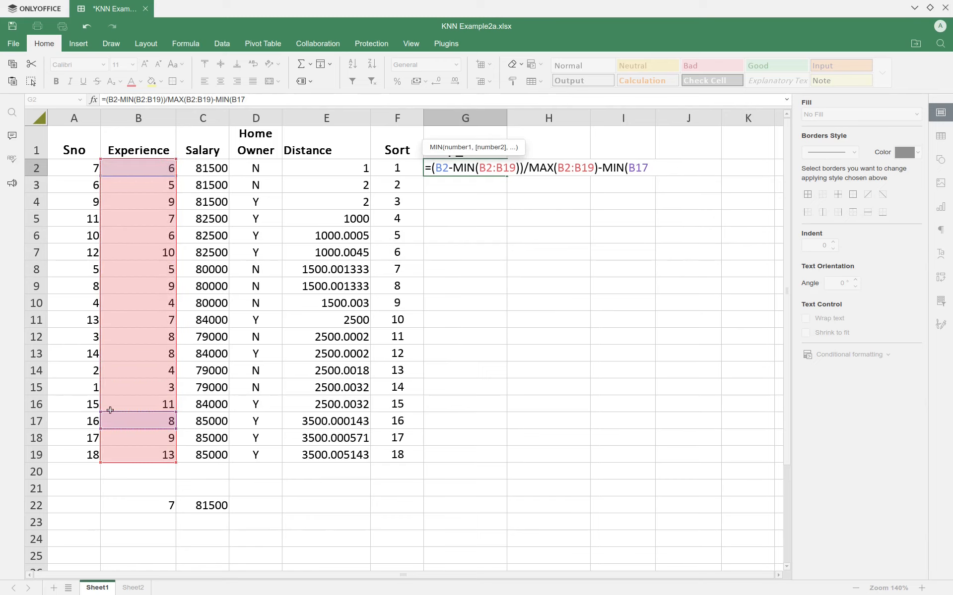
pyautogui.click(144, 167)
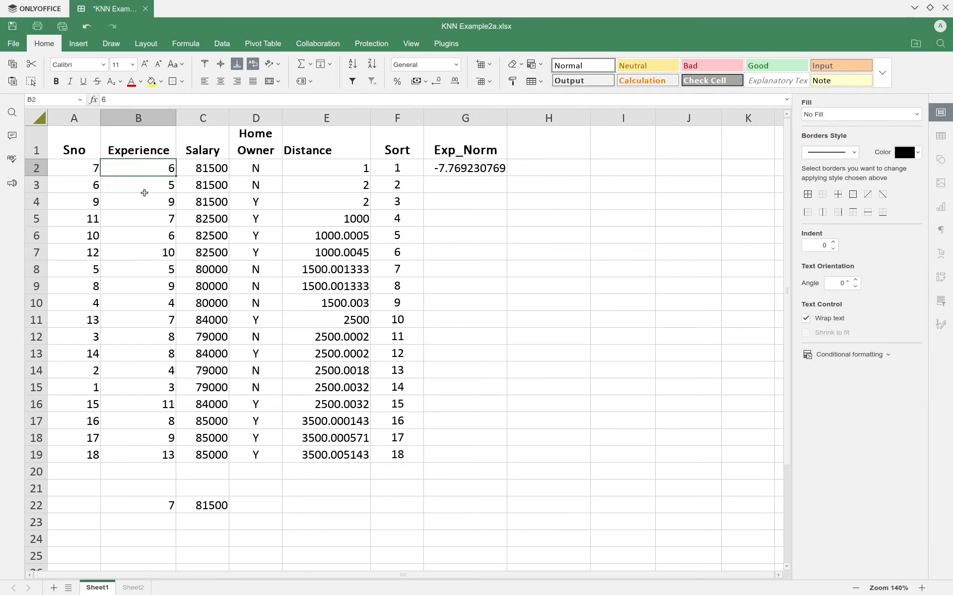
# - Change the reference in the last MIN function of G2's formula to the range B2:B19
pyautogui.doubleClick(480, 166)
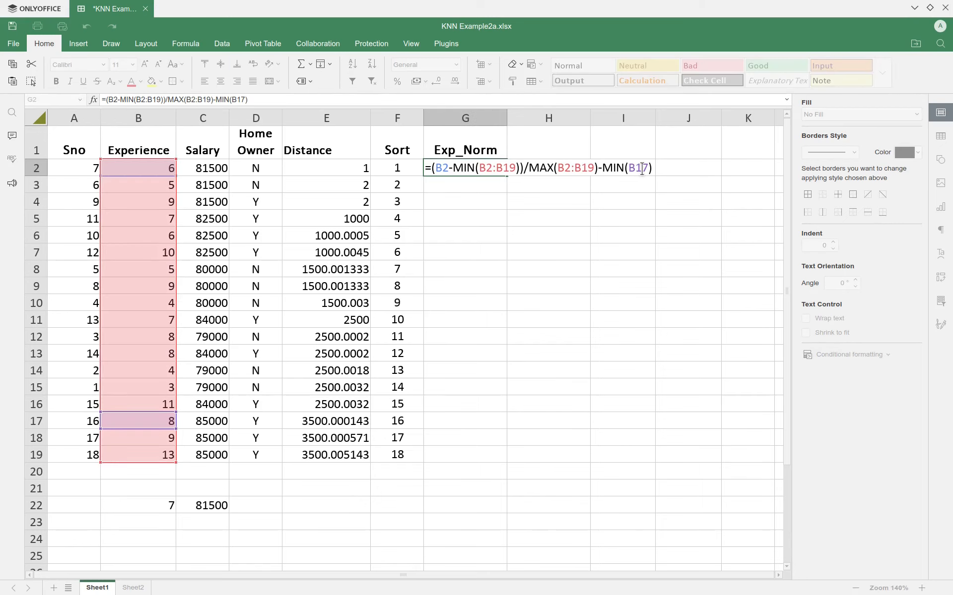
pyautogui.press('BackSpace')
pyautogui.press('BackSpace')
pyautogui.write('2:B1')
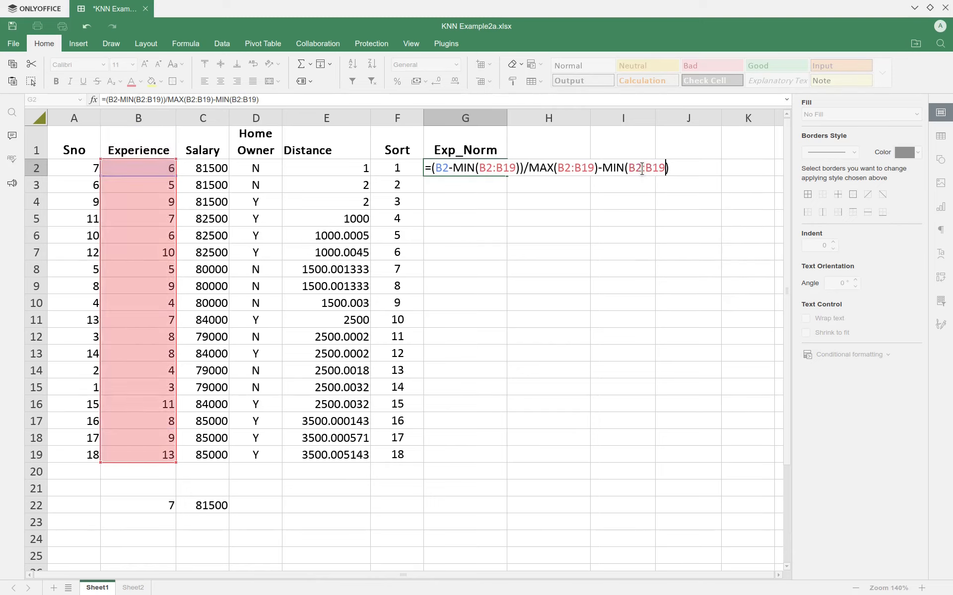
pyautogui.write('9')
pyautogui.press('Return')
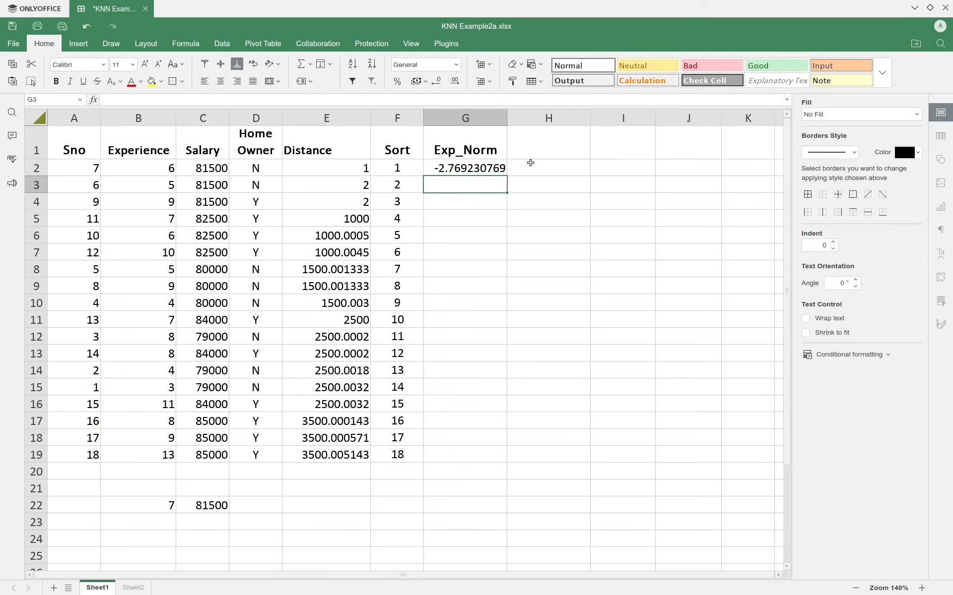
# - Enclose the divisor of G2's formula in parentheses so it reads (MAX(B2:B19)-MIN(B2:B19))
pyautogui.doubleClick(454, 170)
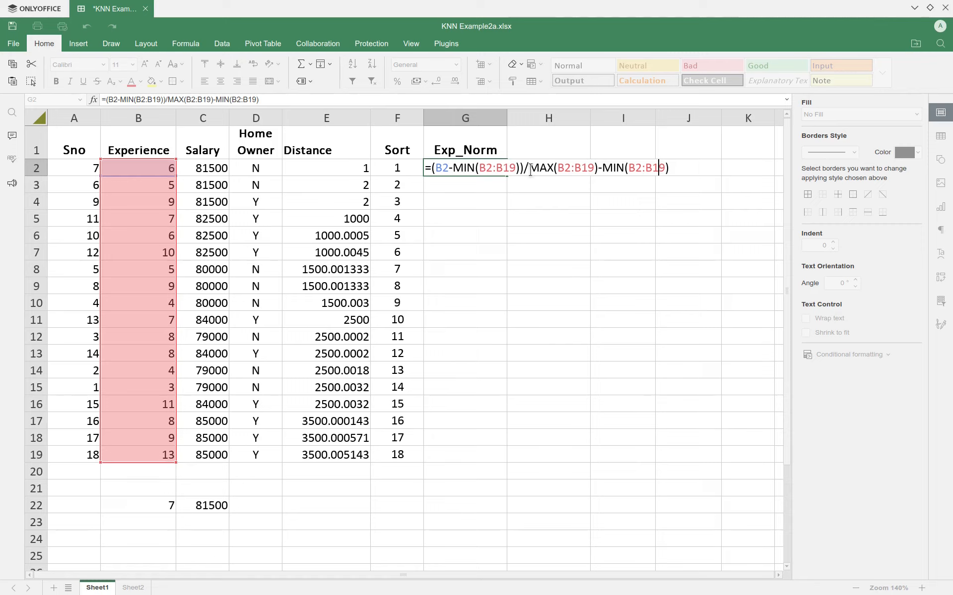
pyautogui.write('(')
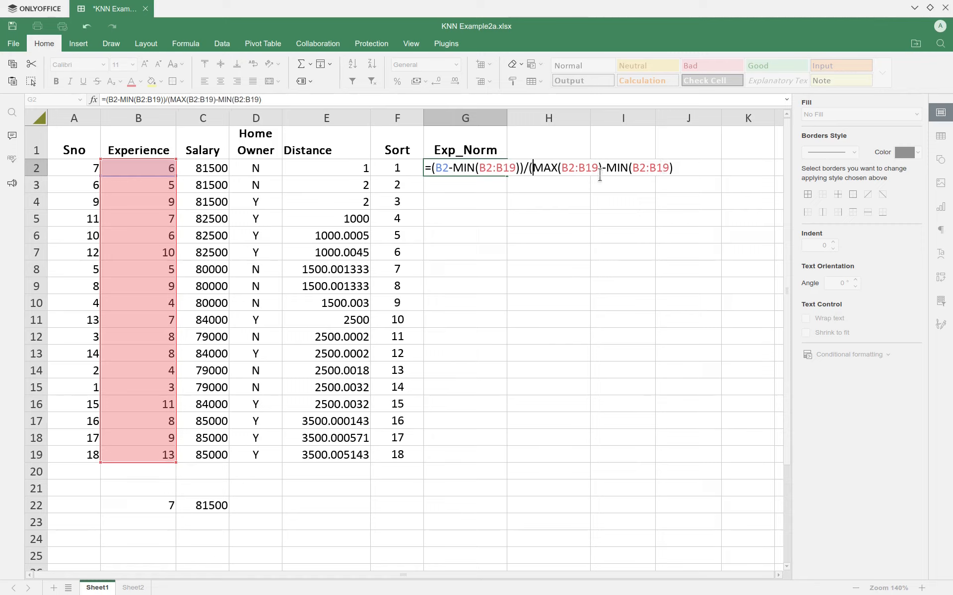
pyautogui.press('Right')
pyautogui.press('Right')
pyautogui.press('Right')
pyautogui.press('Right')
pyautogui.press('Right')
pyautogui.press('Right')
pyautogui.press('Right')
pyautogui.write(')')
pyautogui.press('Return')
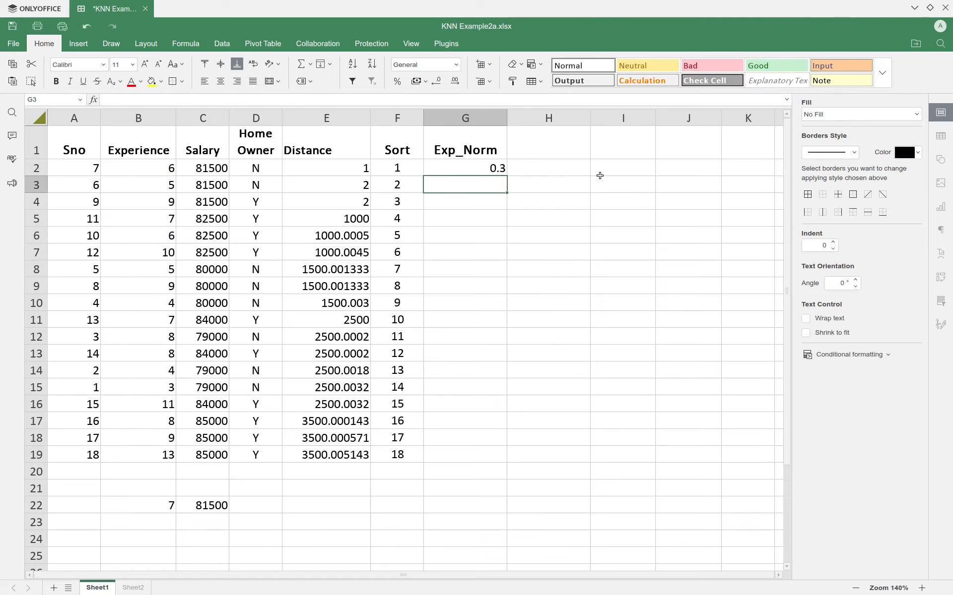
# - Lock the rows of every MIN and MAX range in G2's formula as B$2:B$19
pyautogui.click(476, 169)
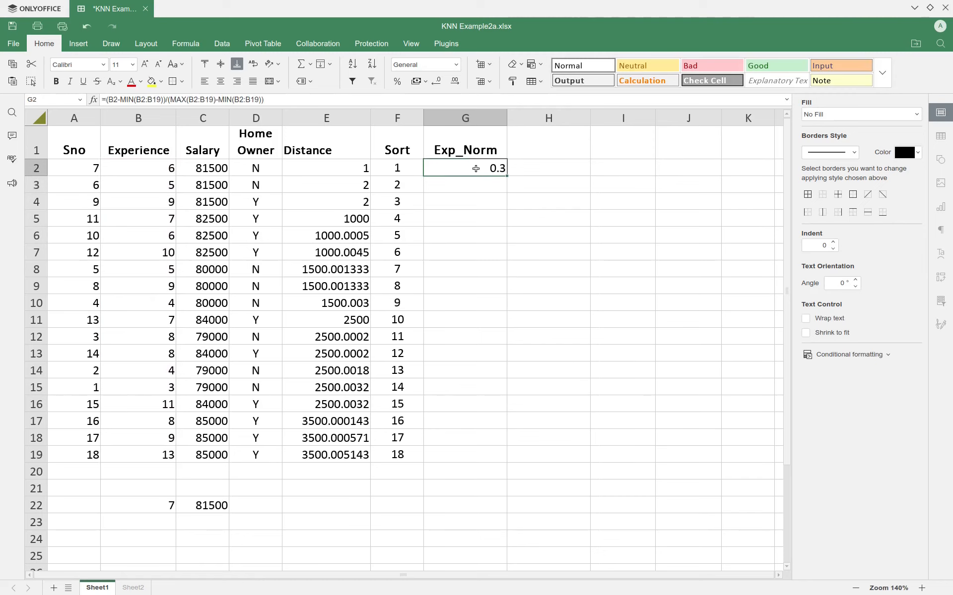
pyautogui.click(110, 98)
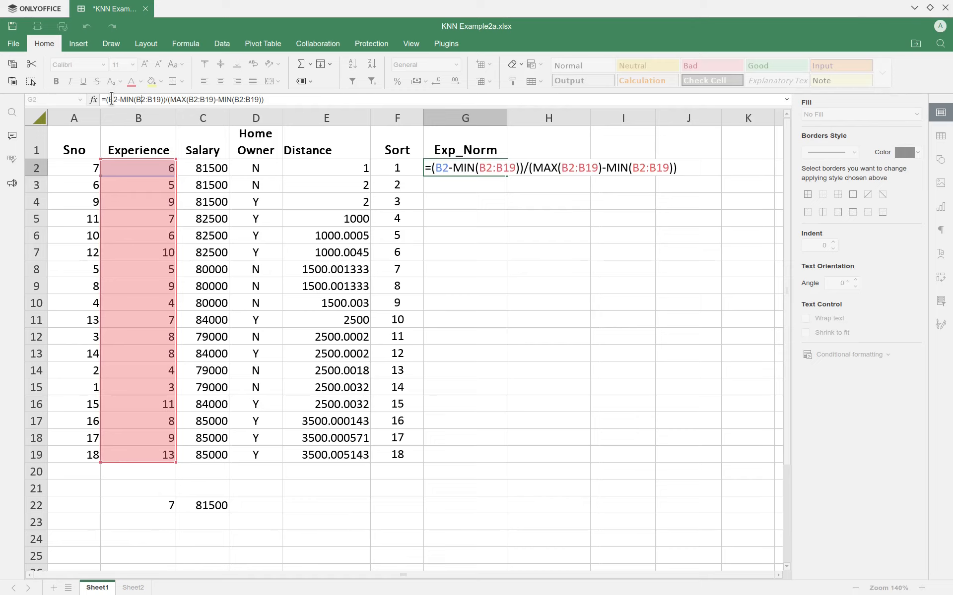
pyautogui.write('$')
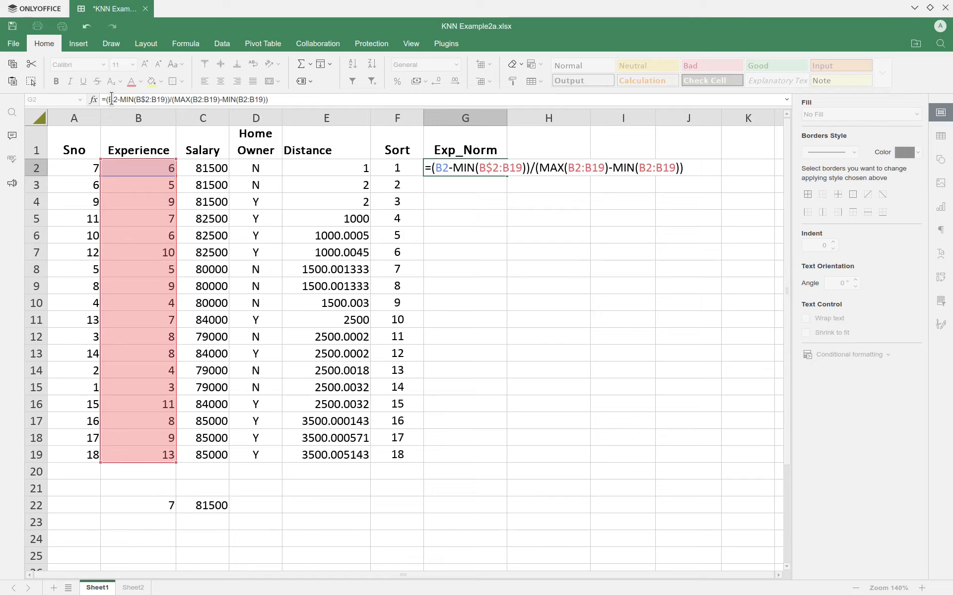
pyautogui.write('$')
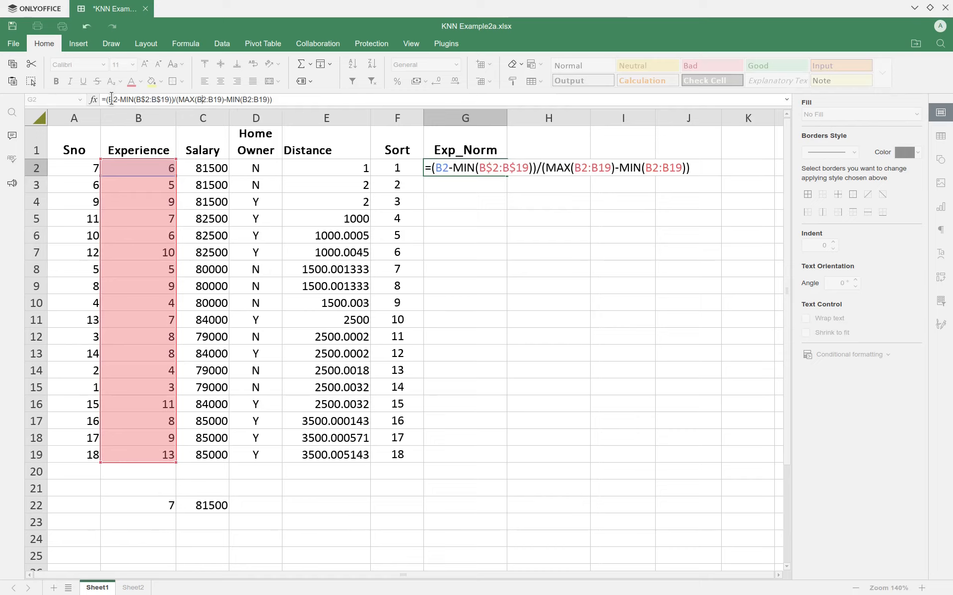
pyautogui.write('$')
pyautogui.write('$')
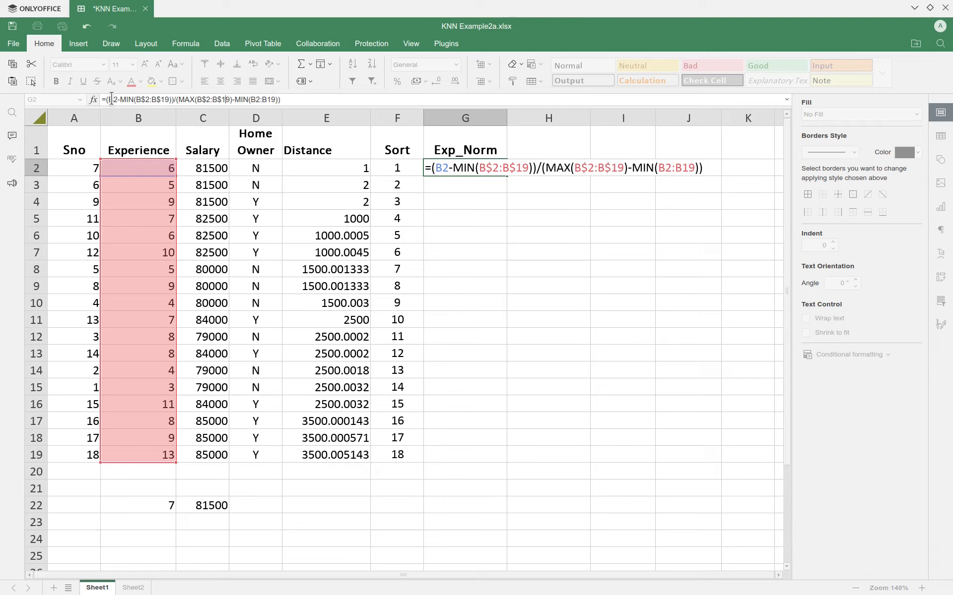
pyautogui.write('$')
pyautogui.write('$')
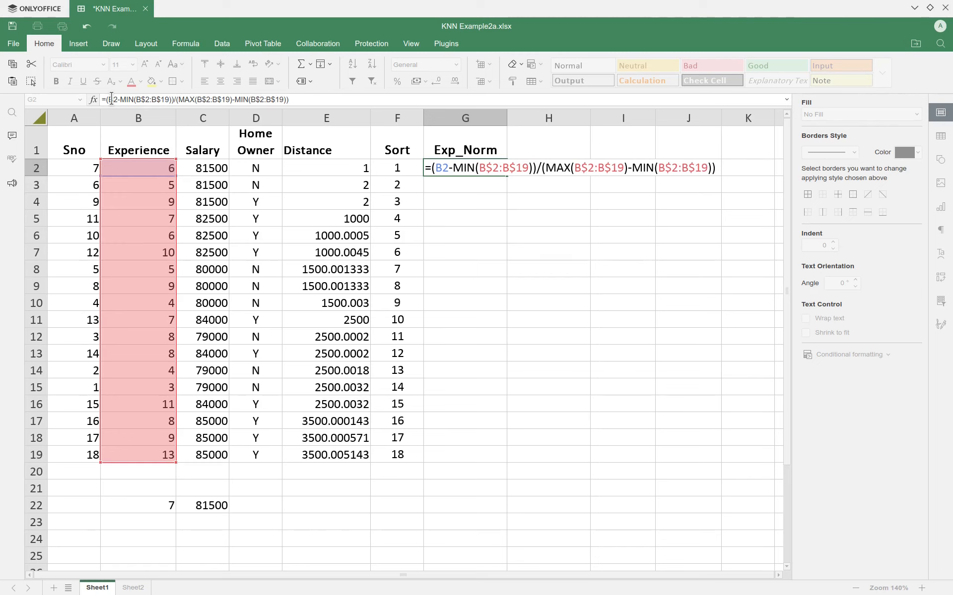
pyautogui.press('Return')
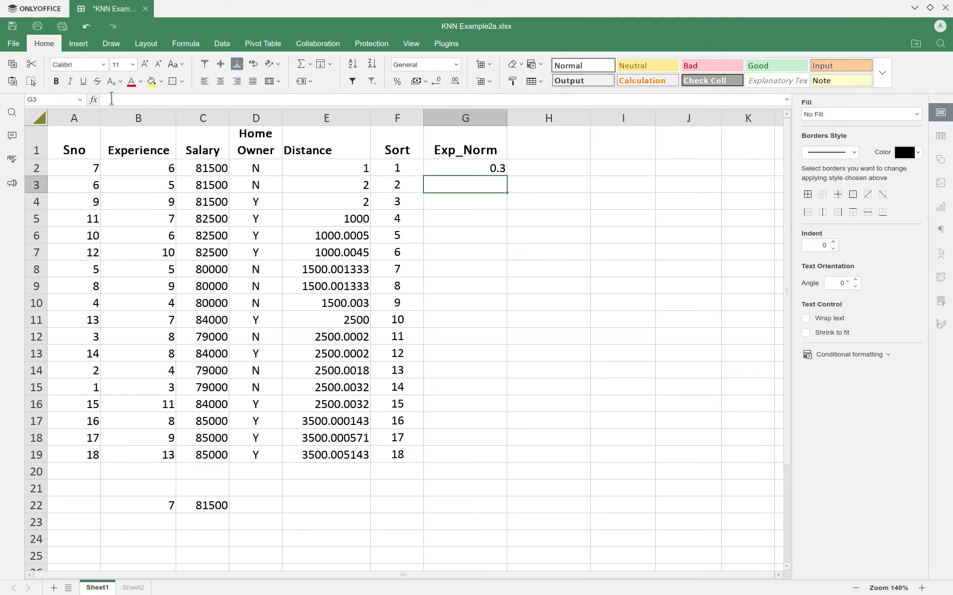
# - Fill the G2 formula down through G19 and copy the formula from G19 into G22 for the row 22 experience value
pyautogui.click(471, 169)
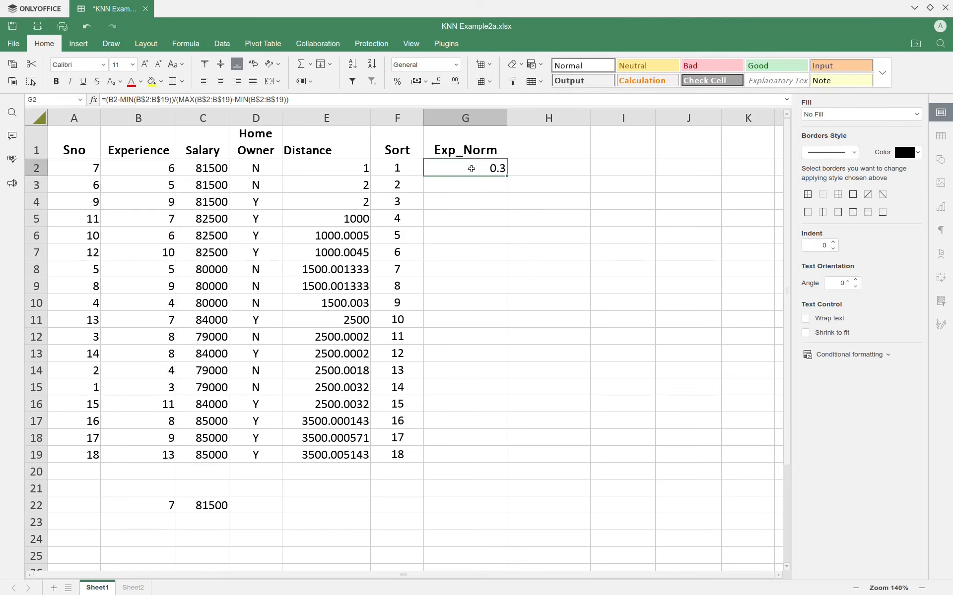
pyautogui.doubleClick(507, 174)
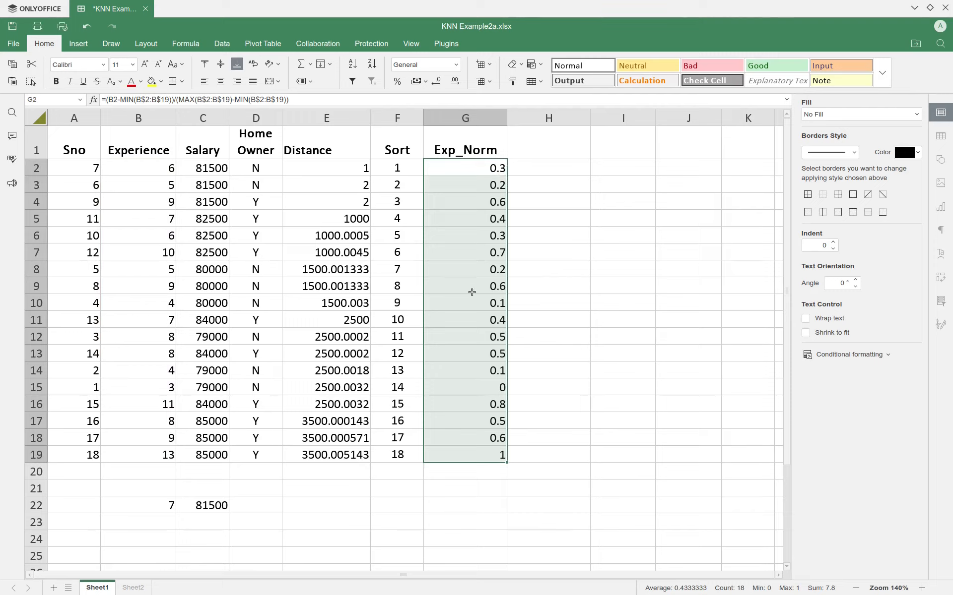
pyautogui.click(454, 452)
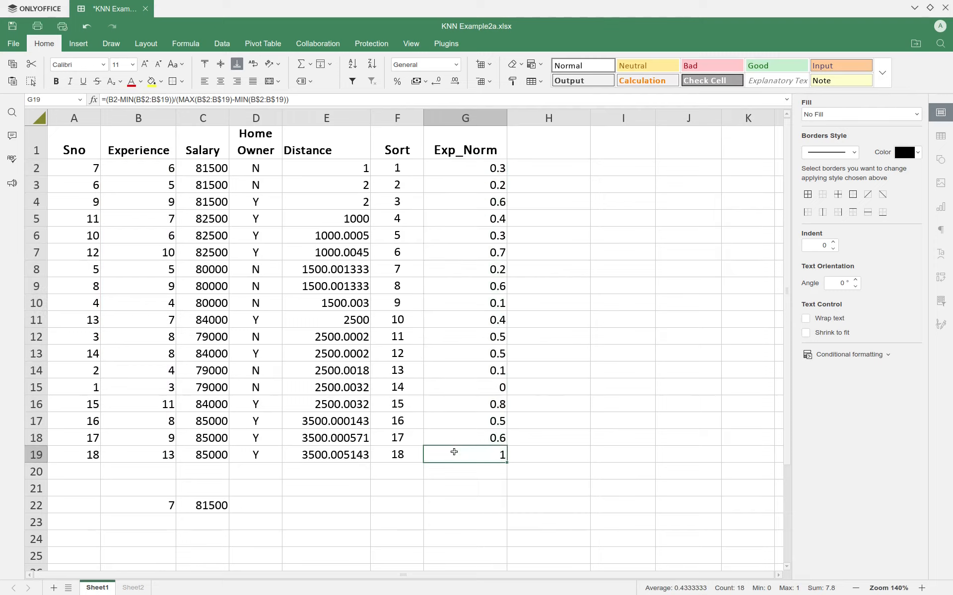
pyautogui.hotkey('ctrl', 'c')
pyautogui.click(469, 504)
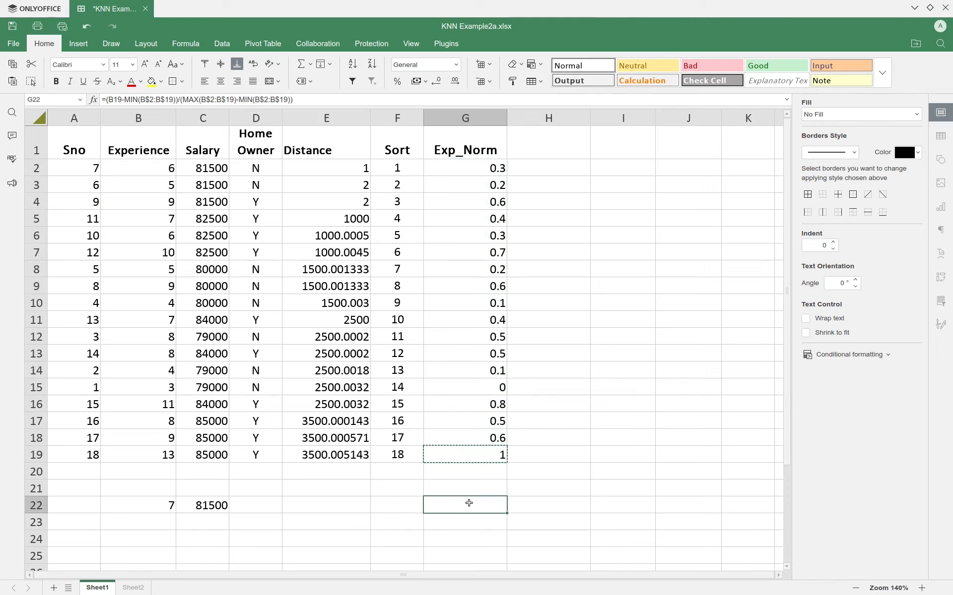
pyautogui.hotkey('ctrl', 'v')
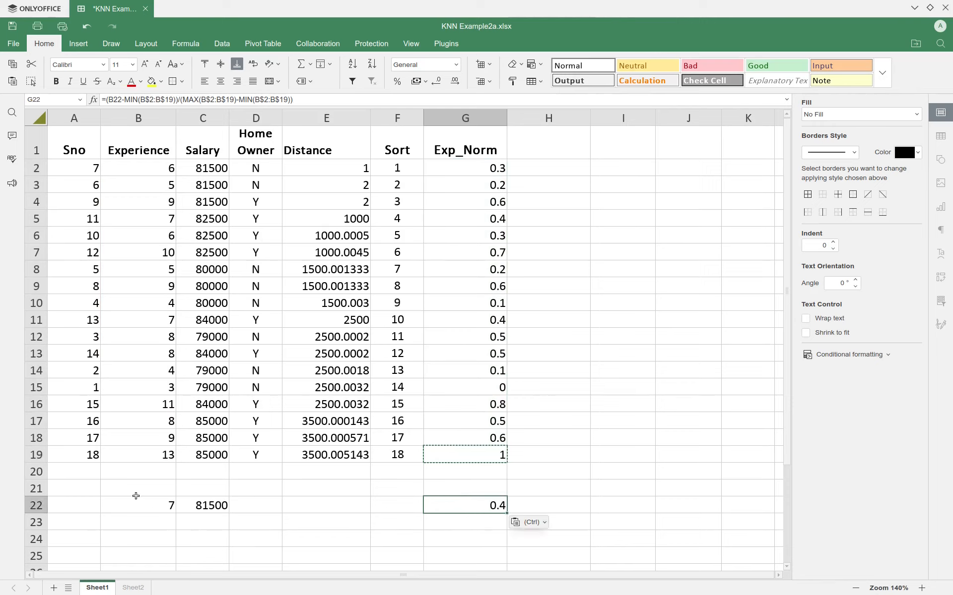
pyautogui.click(148, 509)
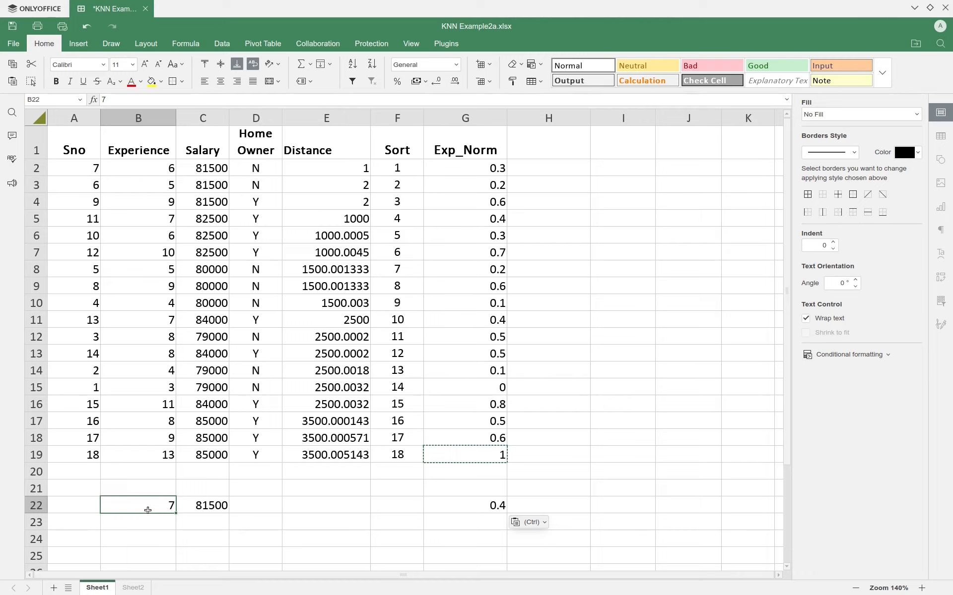
# - Add the heading Sal_Norm in H1 and centre it horizontally
pyautogui.click(527, 143)
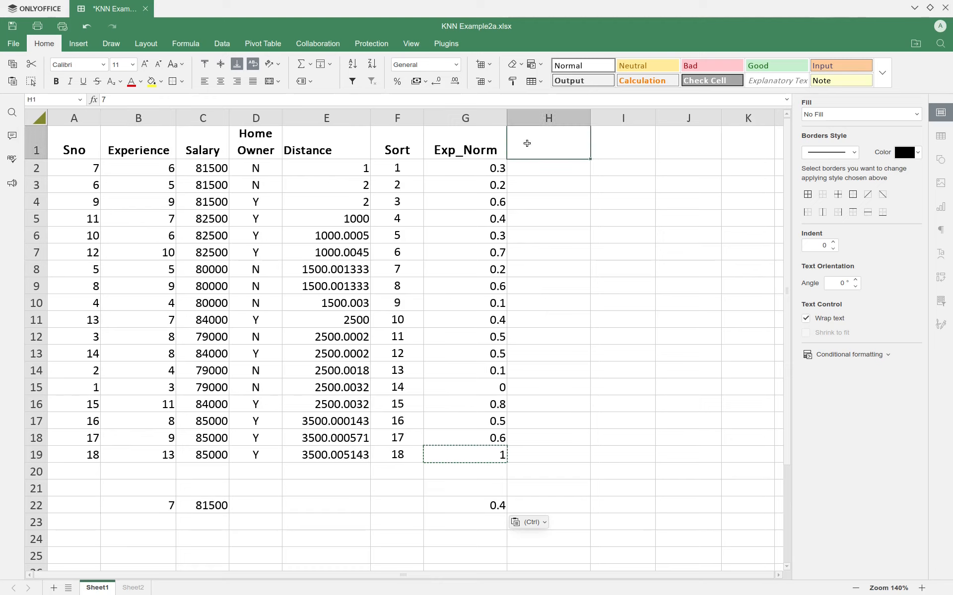
pyautogui.write('Sal_')
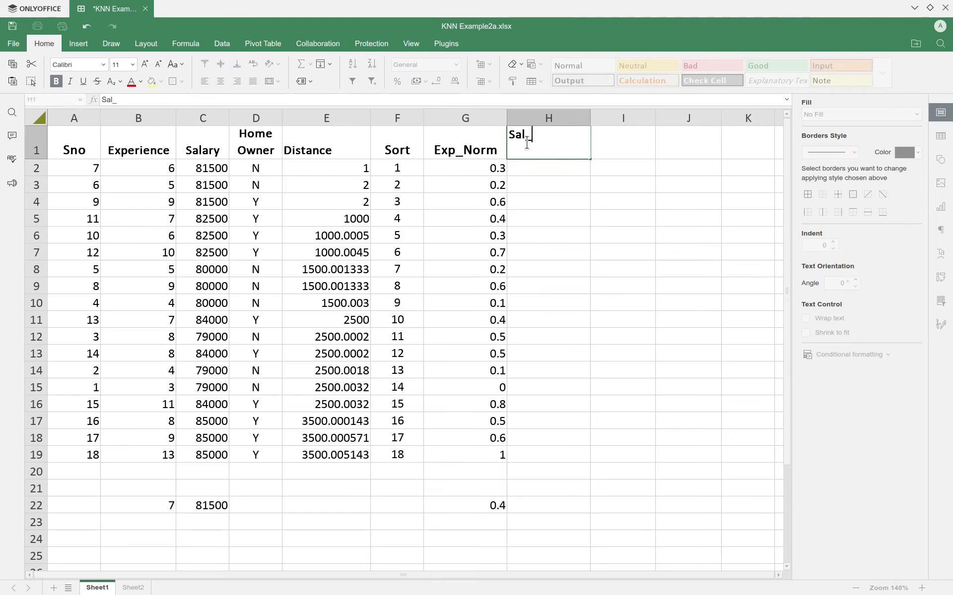
pyautogui.write('Norm')
pyautogui.press('Return')
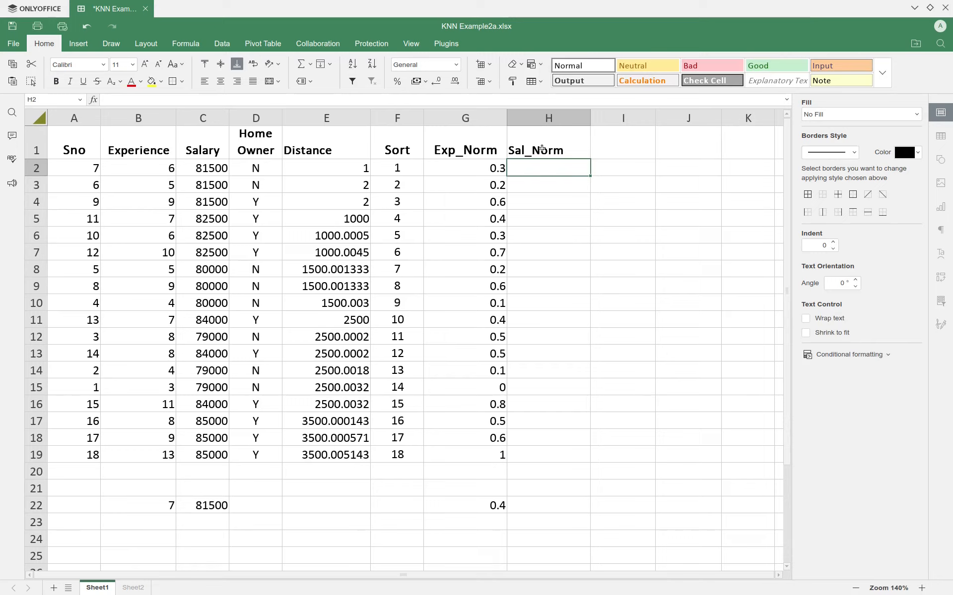
pyautogui.click(542, 149)
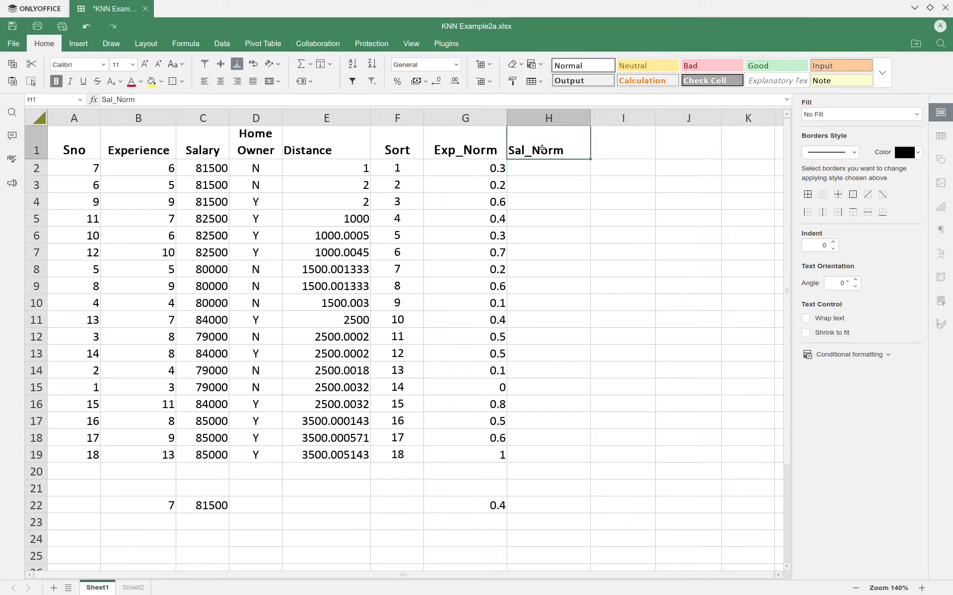
pyautogui.click(221, 81)
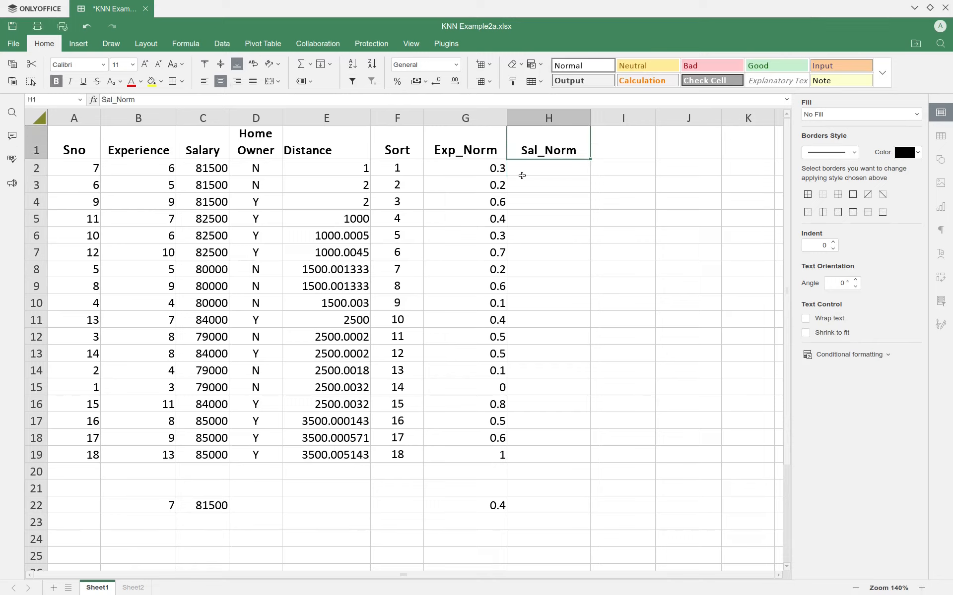
# - Extend the G2 normalisation formula into H2 for salary and fill it down through H19
pyautogui.click(489, 171)
pyautogui.moveTo(510, 174); pyautogui.dragTo(583, 170)
pyautogui.click(553, 168)
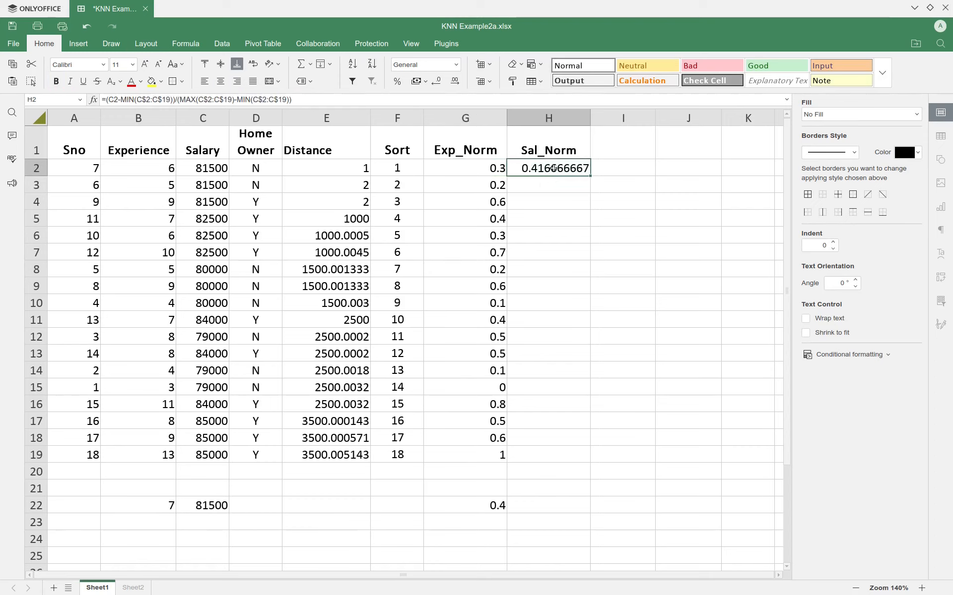
pyautogui.doubleClick(553, 167)
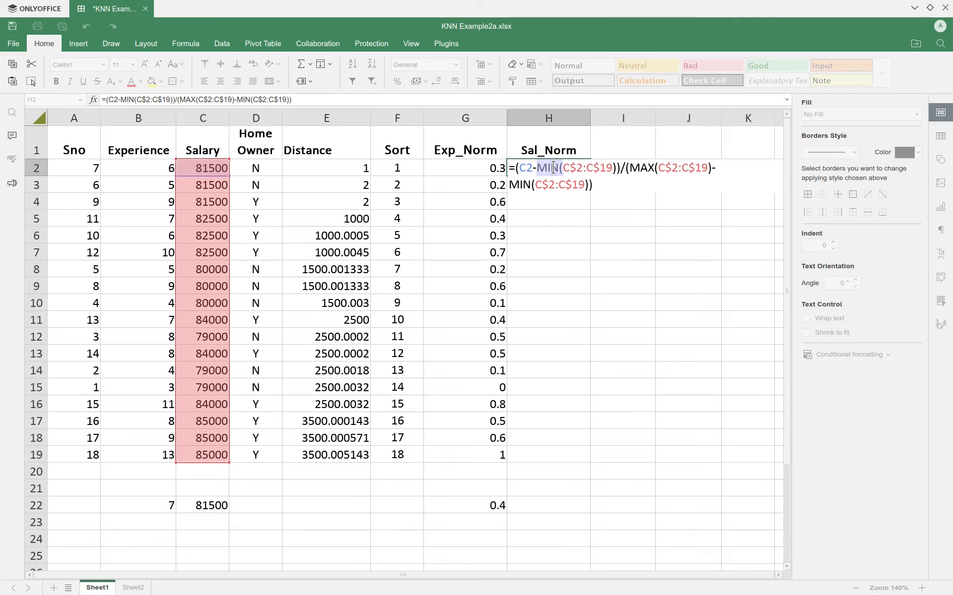
pyautogui.hotkey('ctrl', 'Return')
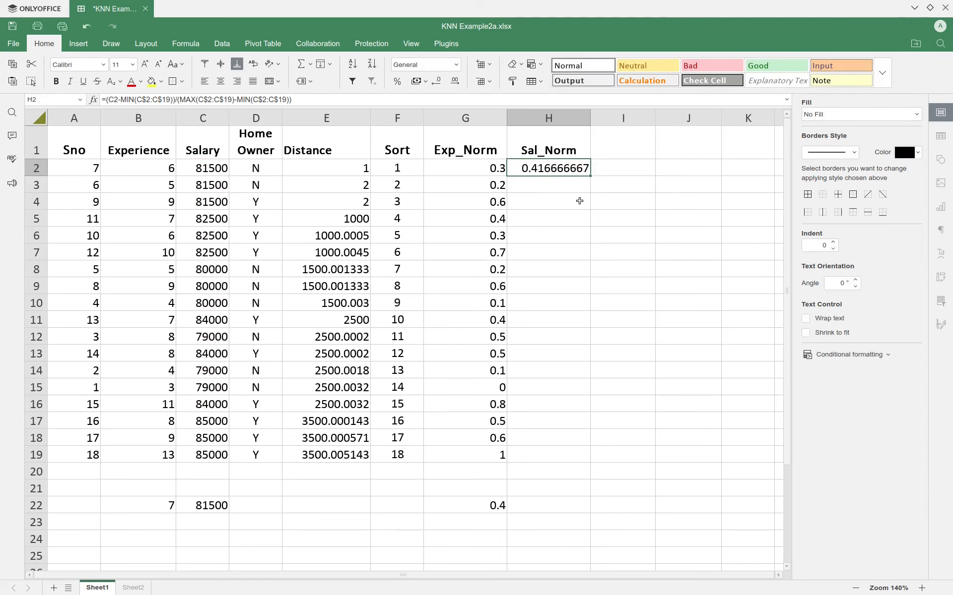
pyautogui.doubleClick(590, 176)
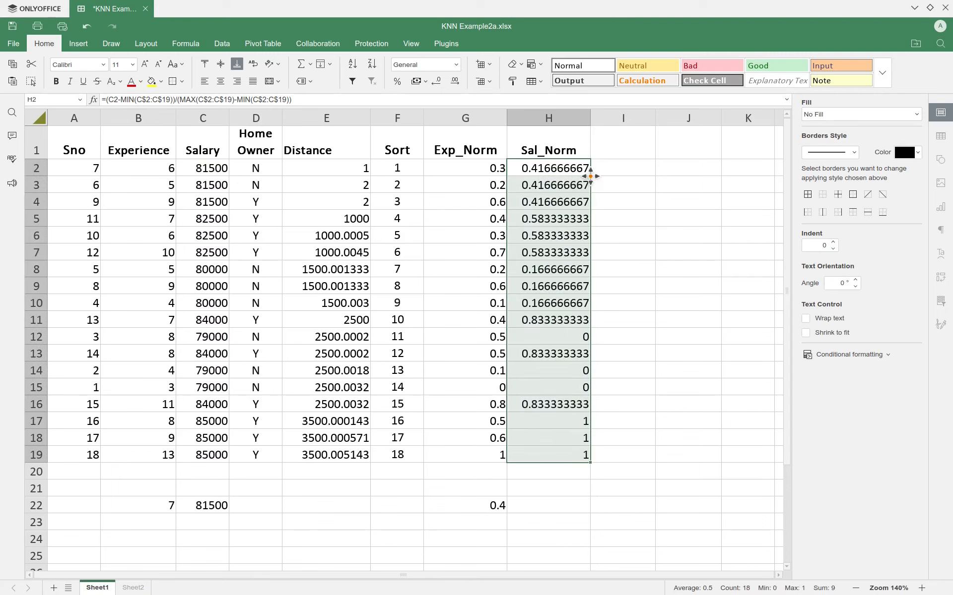
# - Copy the formula from H19 into H22 to normalise the query row's salary
pyautogui.click(555, 455)
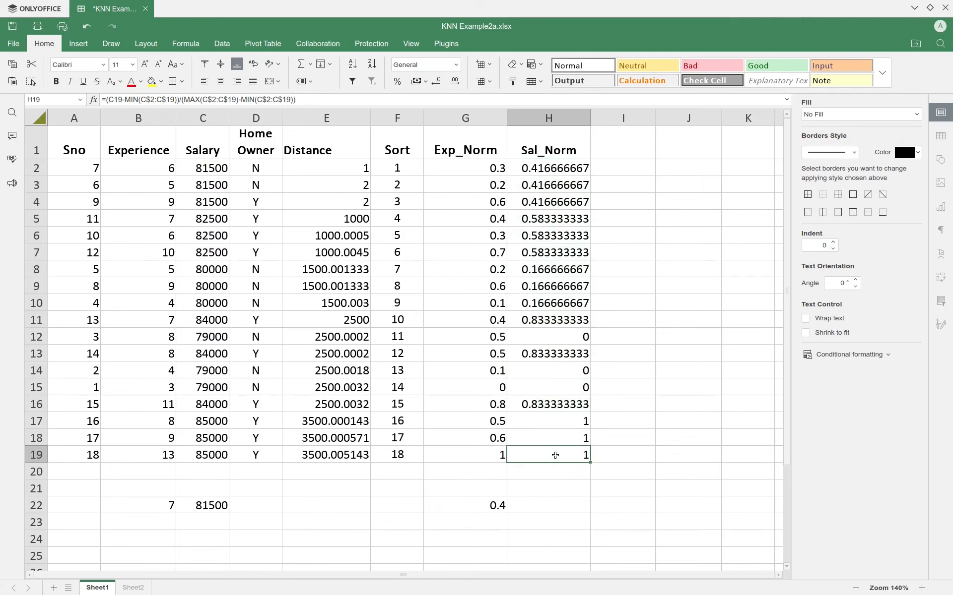
pyautogui.hotkey('ctrl', 'c')
pyautogui.click(548, 506)
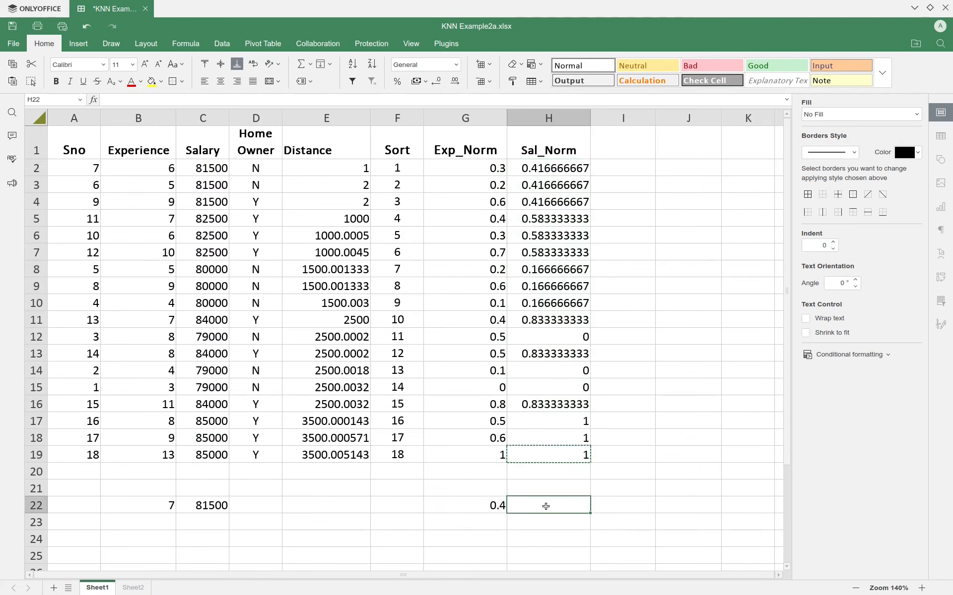
pyautogui.hotkey('ctrl', 'v')
pyautogui.click(529, 532)
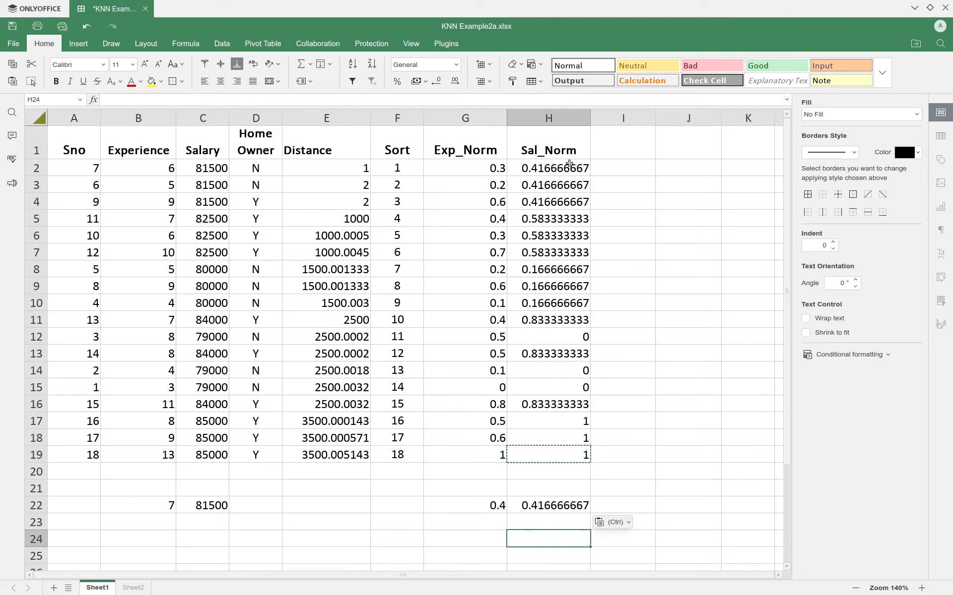
# - Copy the distance formula from E2 into I2
pyautogui.click(326, 163)
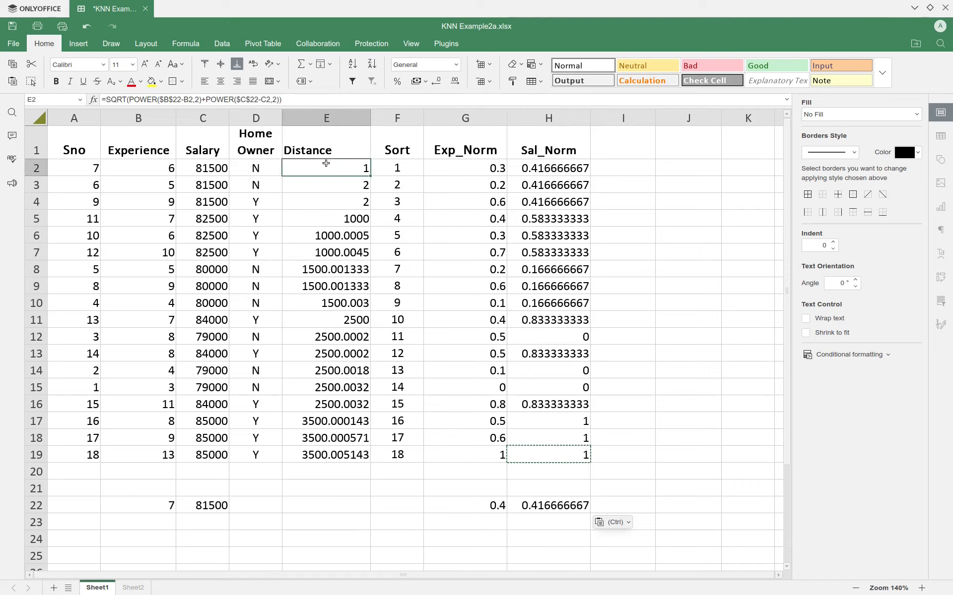
pyautogui.hotkey('ctrl', 'c')
pyautogui.click(645, 171)
pyautogui.hotkey('ctrl', 'v')
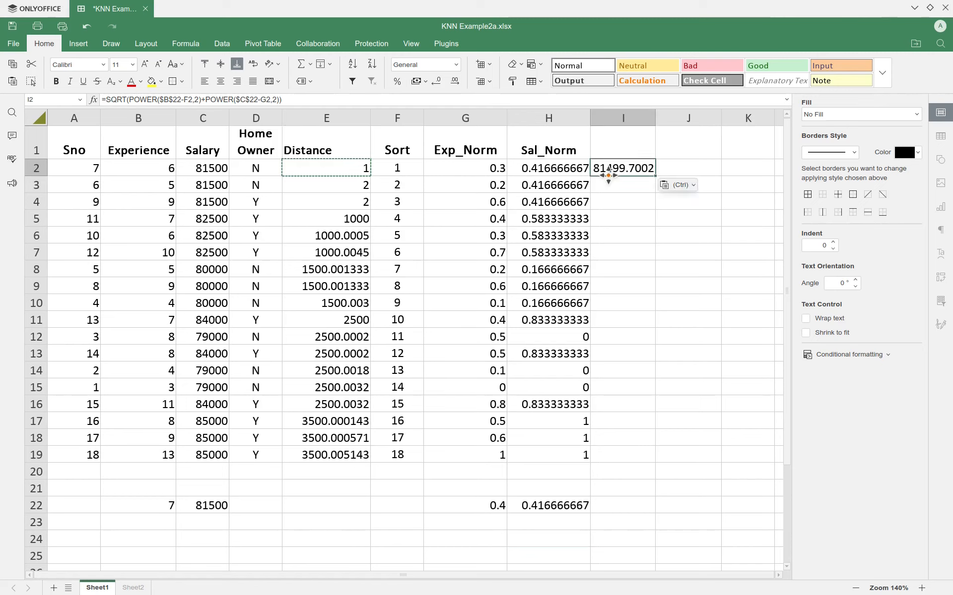
# - Change the first POWER term of I2's formula to use $G$22-G2, the normalised experience values
pyautogui.doubleClick(609, 171)
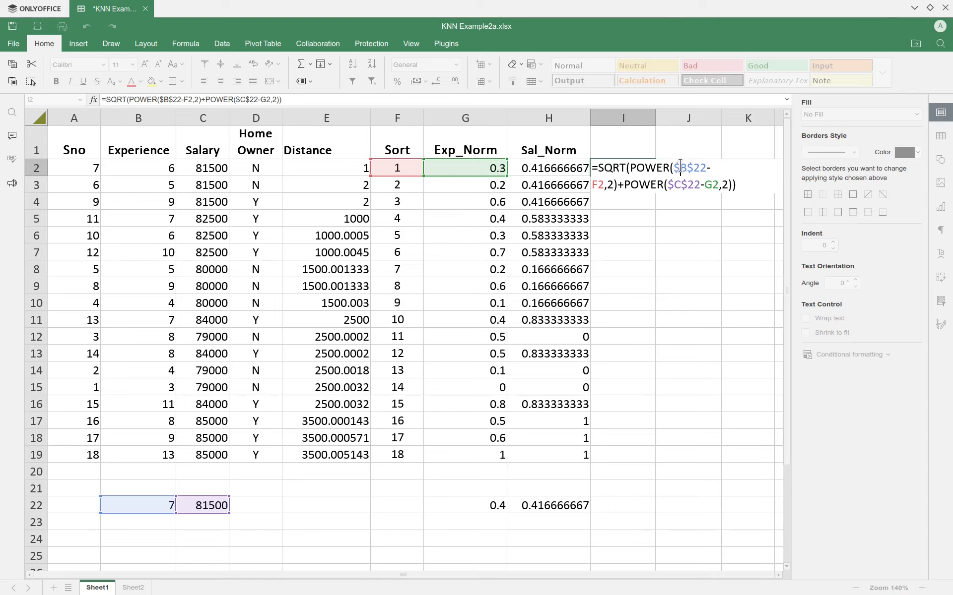
pyautogui.hotkey('shift', 'Right')
pyautogui.write('G')
pyautogui.press('Right')
pyautogui.press('Right')
pyautogui.press('Right')
pyautogui.press('Right')
pyautogui.press('Right')
pyautogui.press('Right')
pyautogui.press('Left')
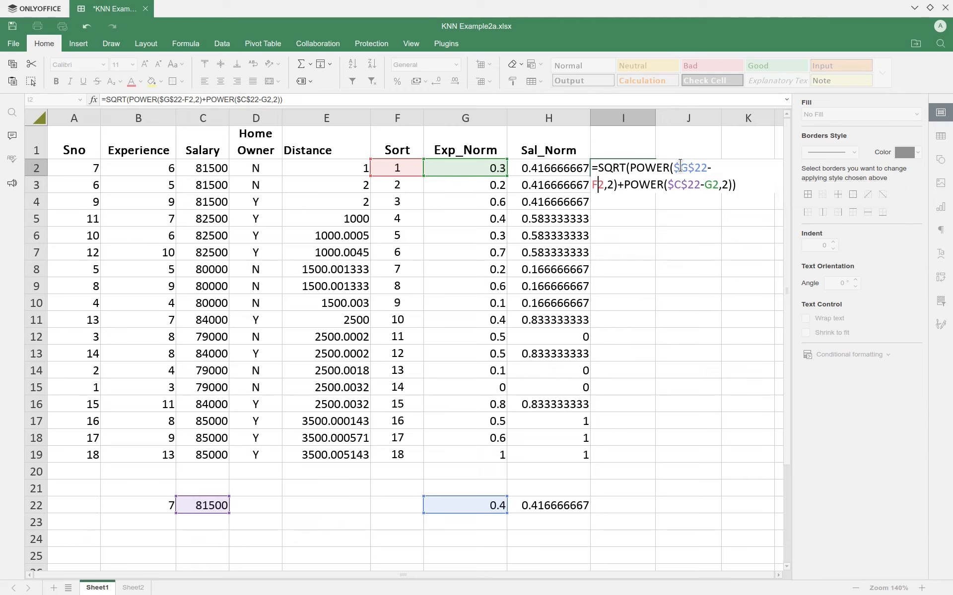
pyautogui.press('BackSpace')
pyautogui.write('G')
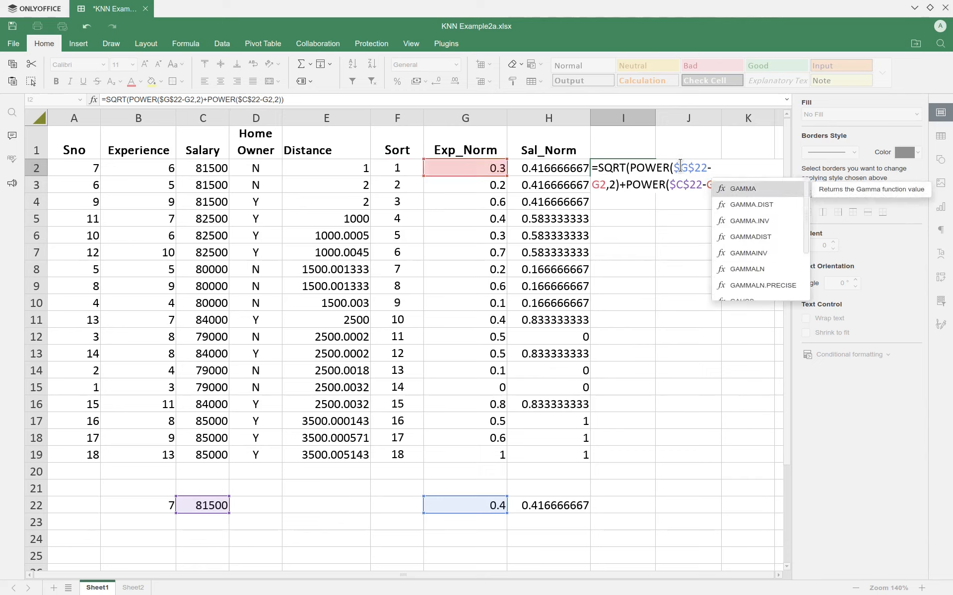
# - Change the second POWER term of I2's formula to use $H$22-H2, the normalised salary values
pyautogui.press('Right')
pyautogui.press('Right')
pyautogui.press('Right')
pyautogui.press('Right')
pyautogui.press('Right')
pyautogui.press('Right')
pyautogui.press('Right')
pyautogui.press('Right')
pyautogui.press('Right')
pyautogui.press('Right')
pyautogui.press('Right')
pyautogui.press('Right')
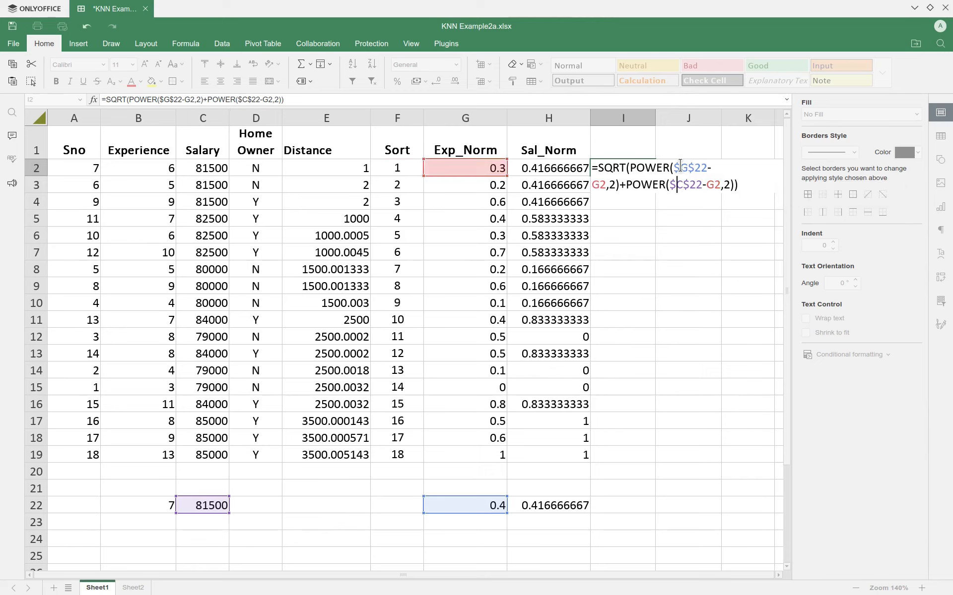
pyautogui.hotkey('shift', 'Right')
pyautogui.write('H')
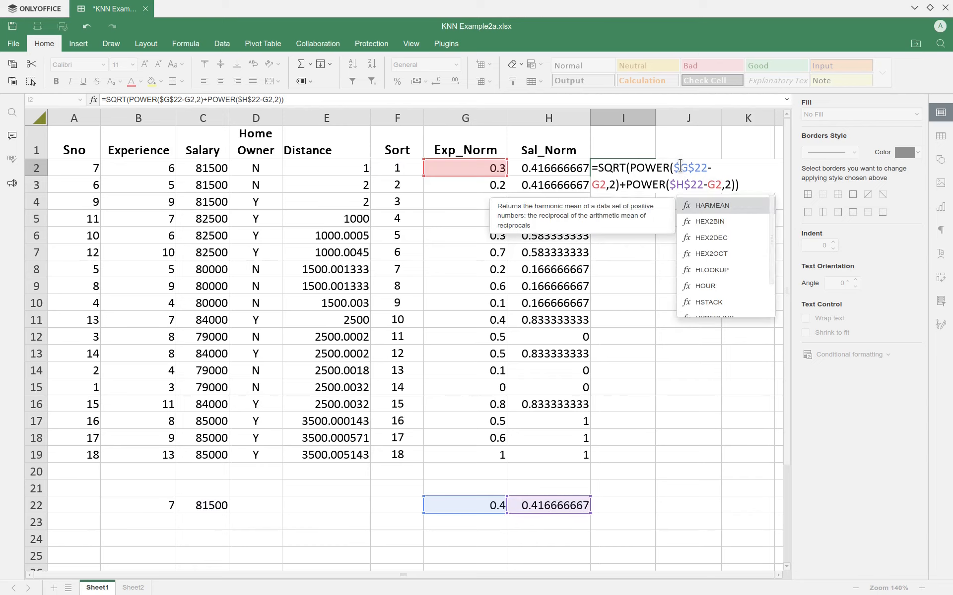
pyautogui.press('Right')
pyautogui.press('Right')
pyautogui.press('Right')
pyautogui.press('Right')
pyautogui.hotkey('shift', 'Right')
pyautogui.write('H')
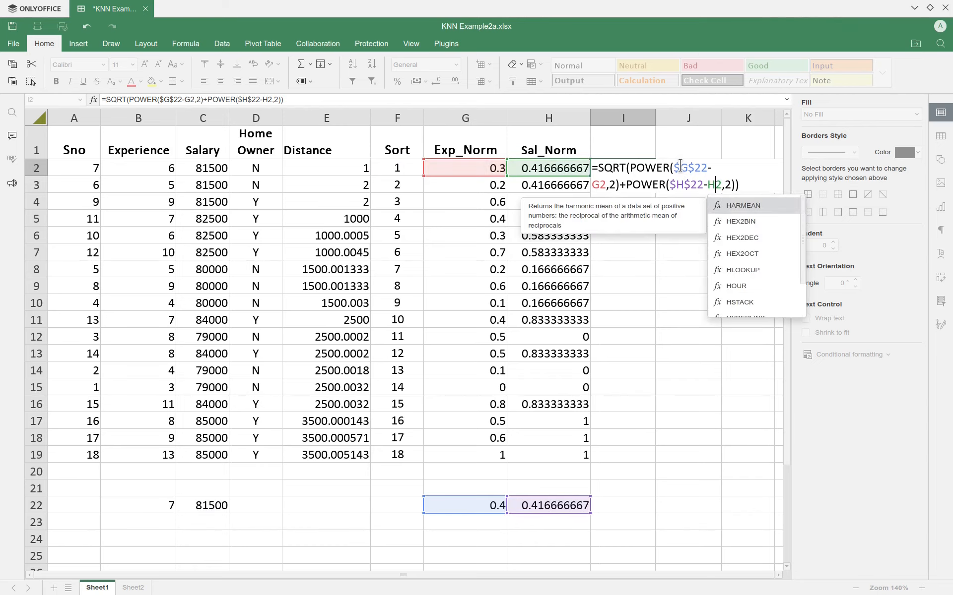
pyautogui.press('Tab')
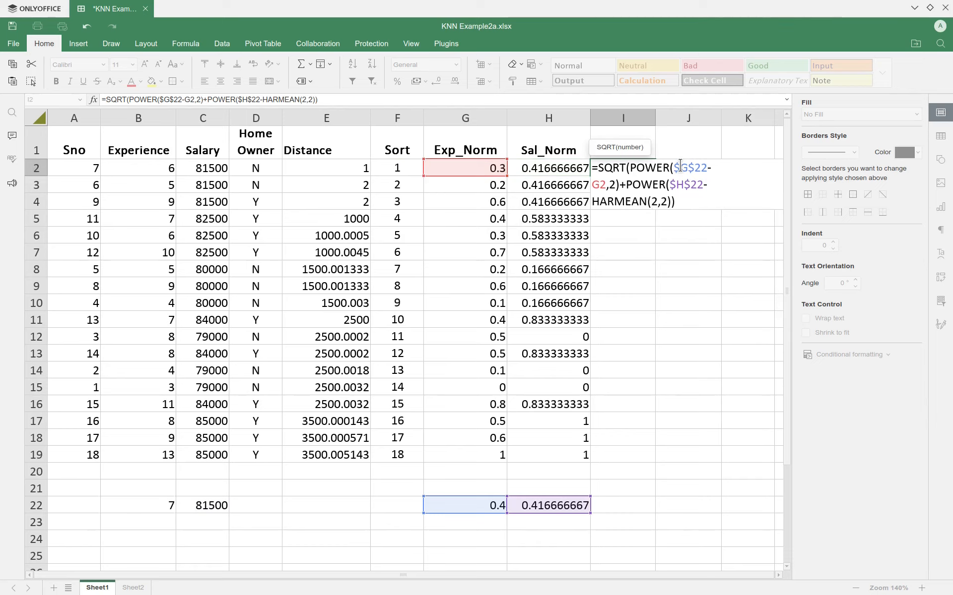
pyautogui.press('BackSpace')
pyautogui.press('BackSpace')
pyautogui.press('BackSpace')
pyautogui.press('BackSpace')
pyautogui.press('BackSpace')
pyautogui.press('BackSpace')
pyautogui.press('BackSpace')
pyautogui.press('BackSpace')
pyautogui.write('H')
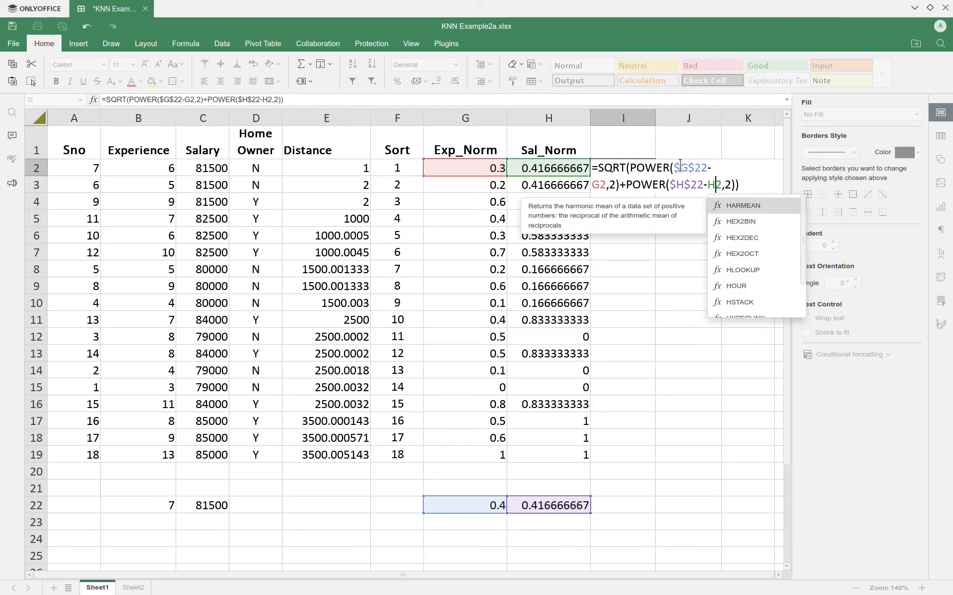
pyautogui.press('Tab')
pyautogui.press('BackSpace')
pyautogui.press('BackSpace')
pyautogui.press('BackSpace')
pyautogui.press('BackSpace')
pyautogui.press('BackSpace')
pyautogui.press('BackSpace')
pyautogui.press('BackSpace')
pyautogui.press('BackSpace')
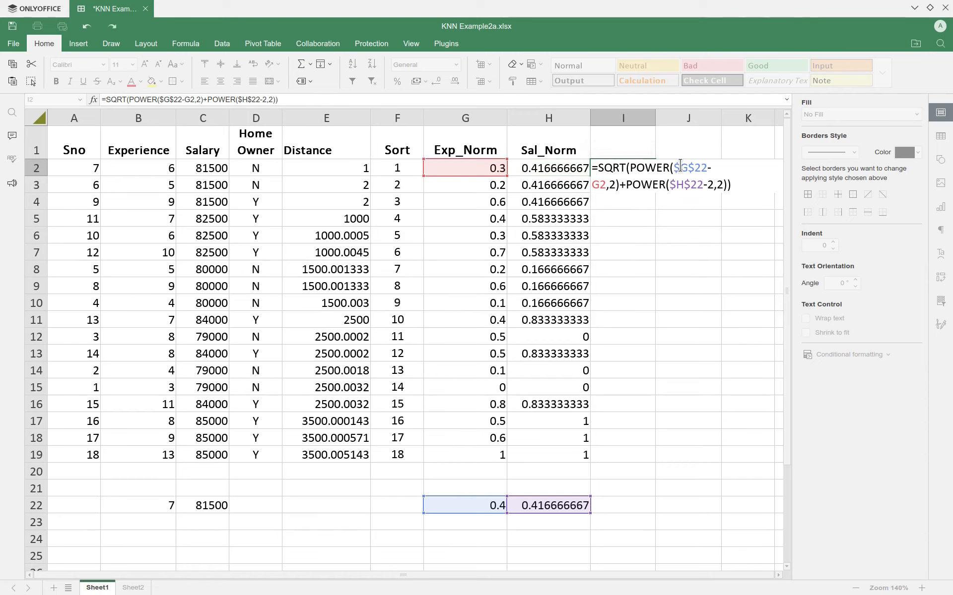
pyautogui.write('H')
# - Commit I2's normalised distance formula and fill it down through I19
pyautogui.press('Right')
pyautogui.press('Return')
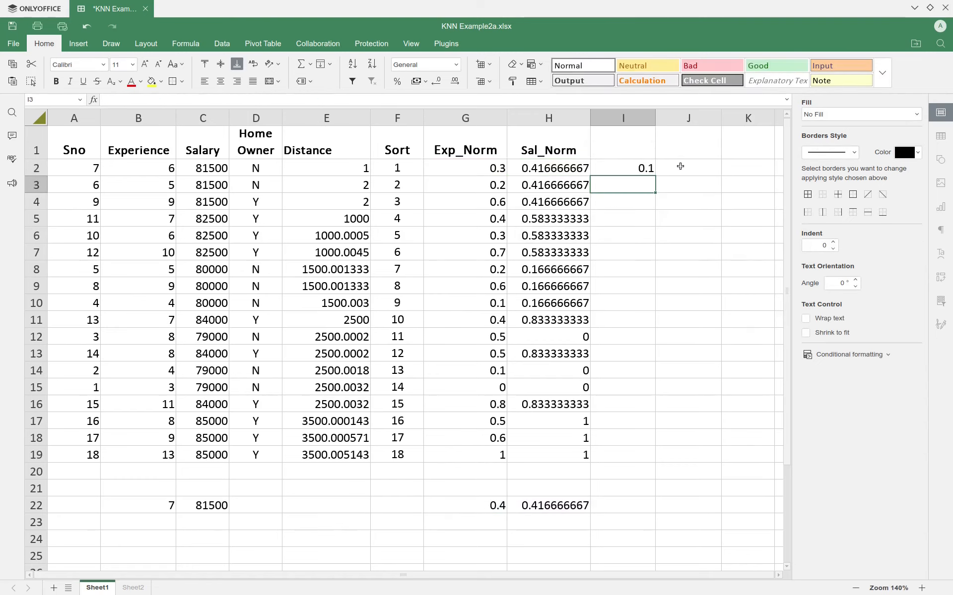
pyautogui.moveTo(635, 168)
pyautogui.mouseDown()
pyautogui.moveTo(659, 184)
pyautogui.moveTo(639, 170)
pyautogui.mouseUp()
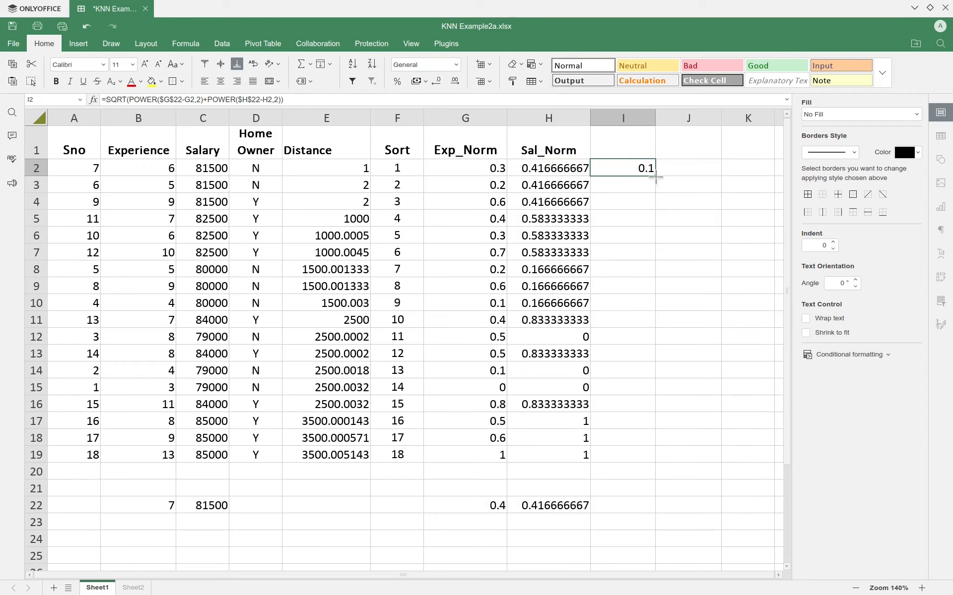
pyautogui.doubleClick(655, 174)
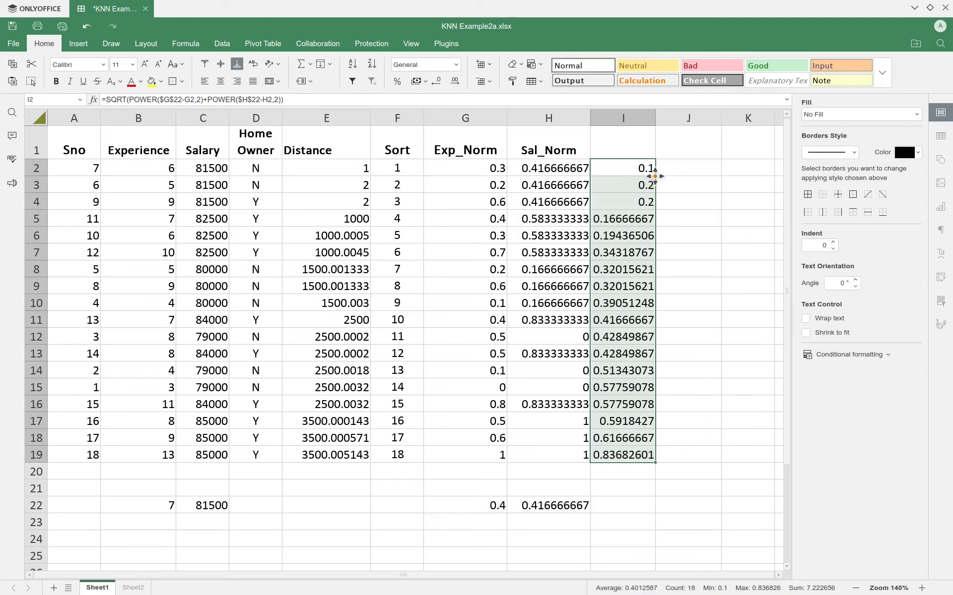
# - Add the heading Dist_Norms in I1 and widen column I to fit it
pyautogui.click(616, 155)
pyautogui.write('Dist_Up')
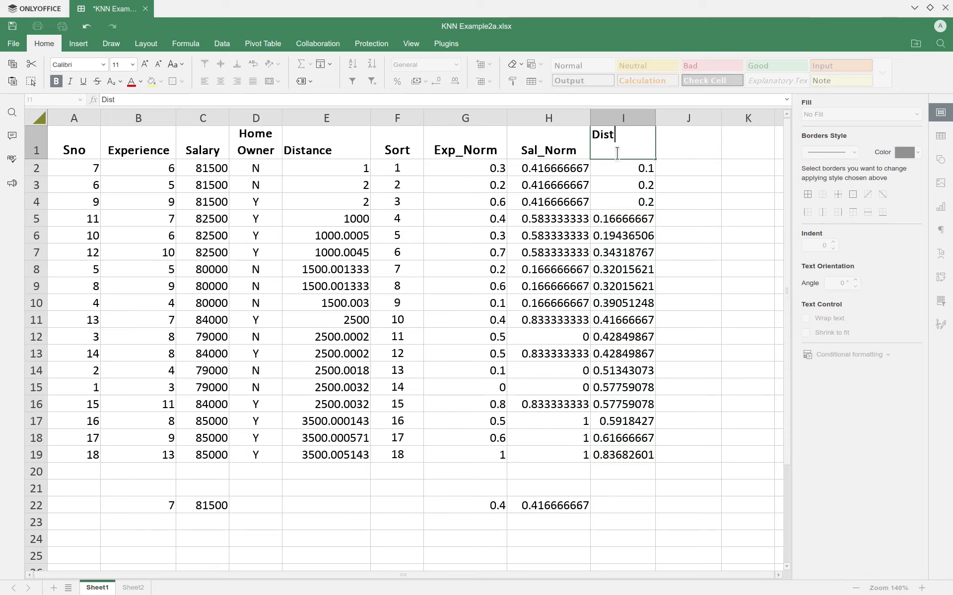
pyautogui.press('BackSpace')
pyautogui.press('BackSpace')
pyautogui.write('Norms')
pyautogui.press('Return')
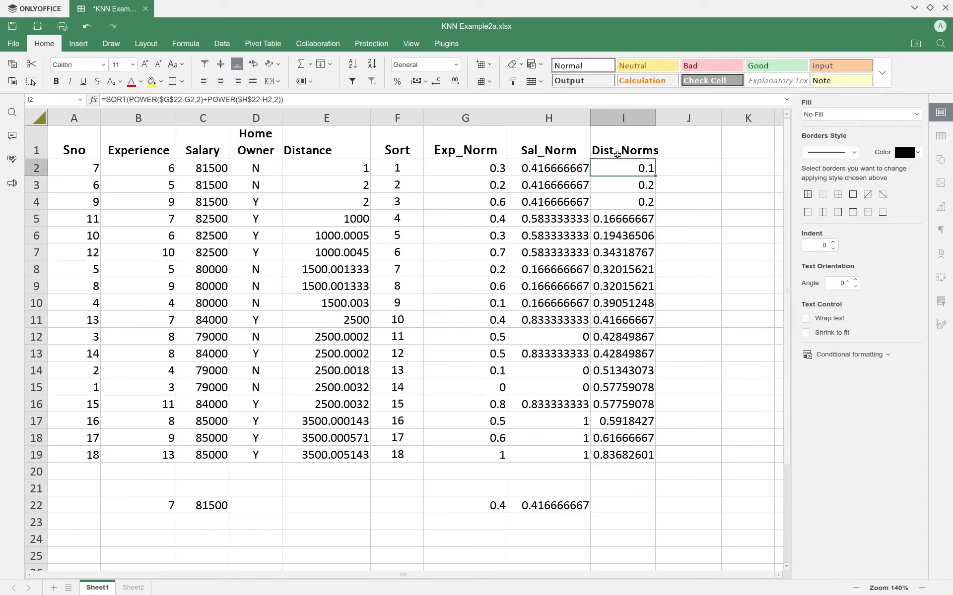
pyautogui.moveTo(655, 118); pyautogui.dragTo(669, 118)
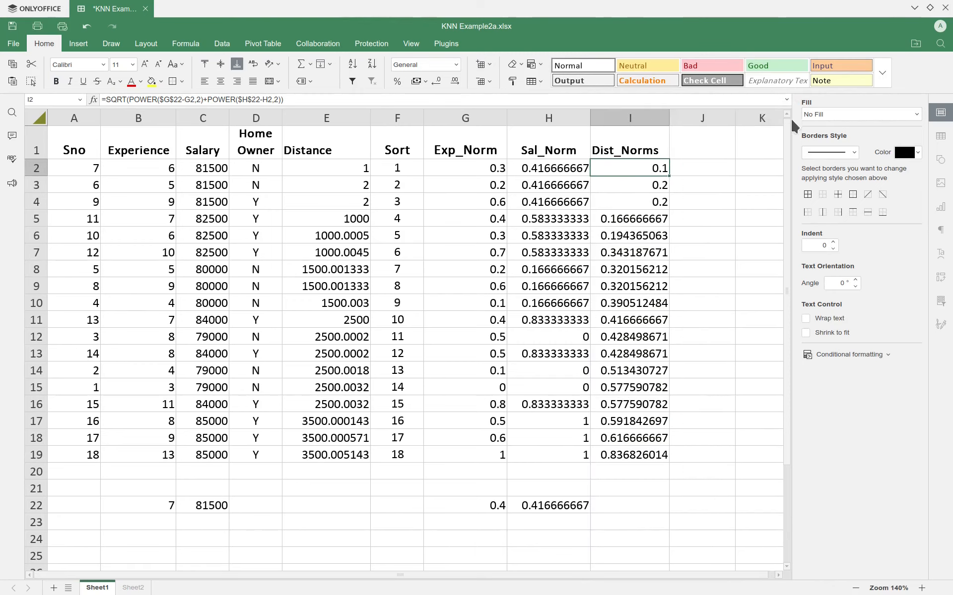
pyautogui.click(684, 157)
pyautogui.click(689, 174)
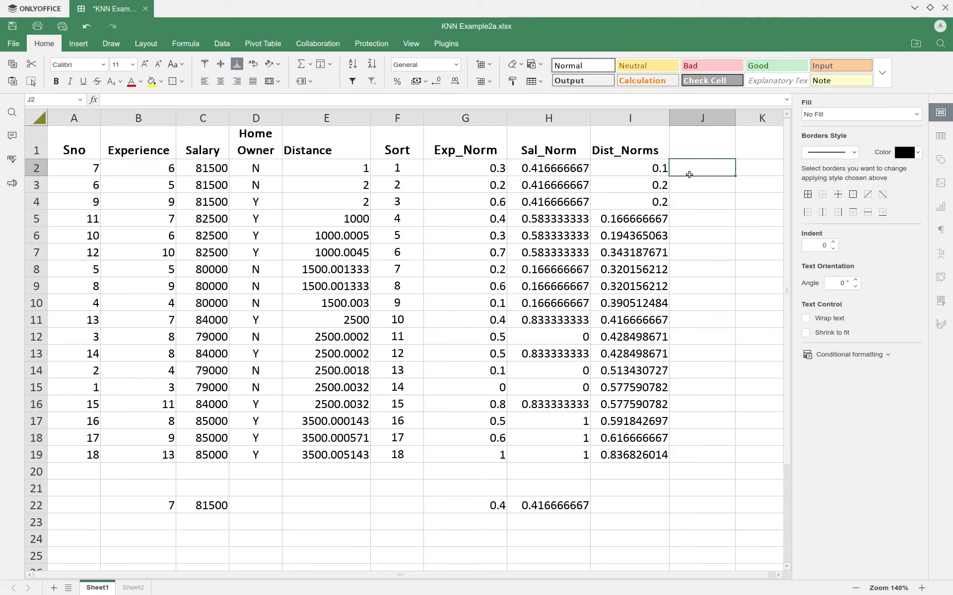
pyautogui.doubleClick(689, 174)
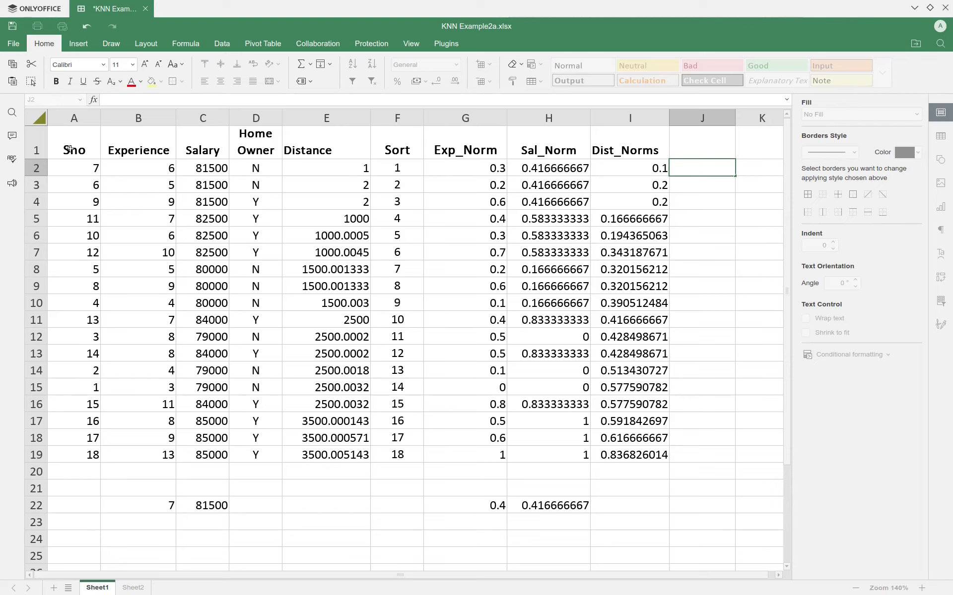
# - Sort the whole table A1:I19 by the Dist_Norms column values in ascending order
pyautogui.moveTo(71, 149); pyautogui.dragTo(518, 343)
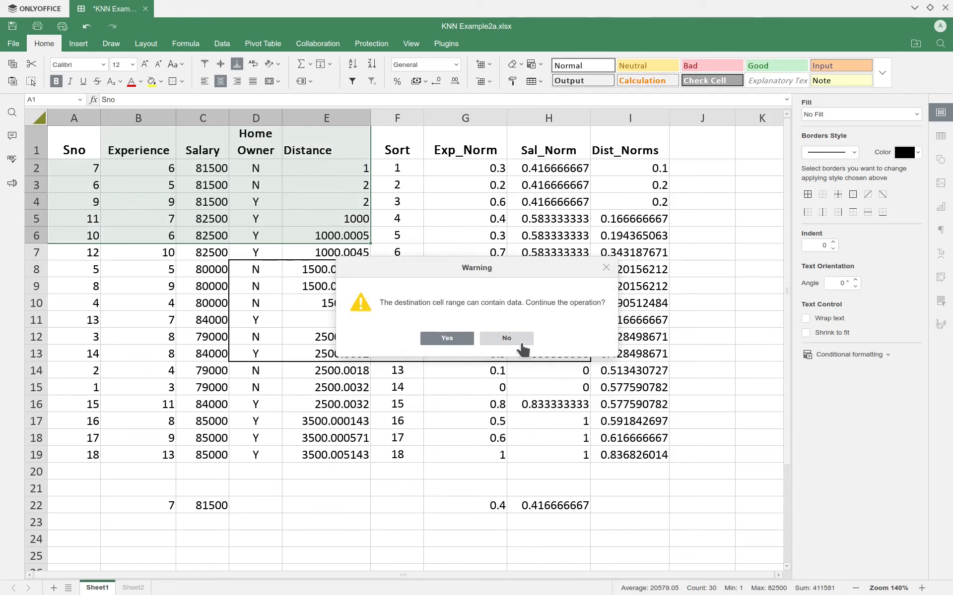
pyautogui.click(522, 341)
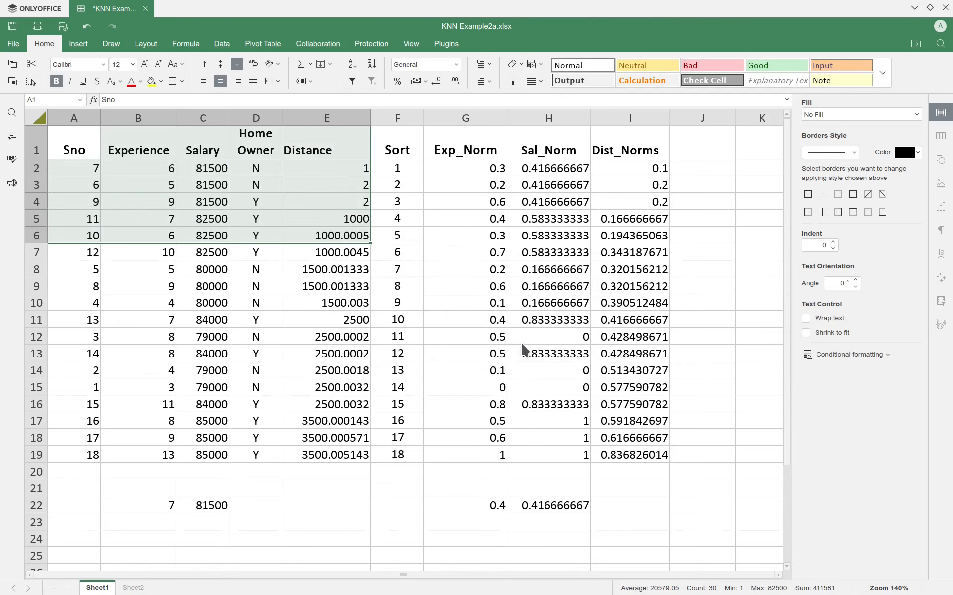
pyautogui.keyDown('shift'); pyautogui.click(643, 455); pyautogui.keyUp('shift')
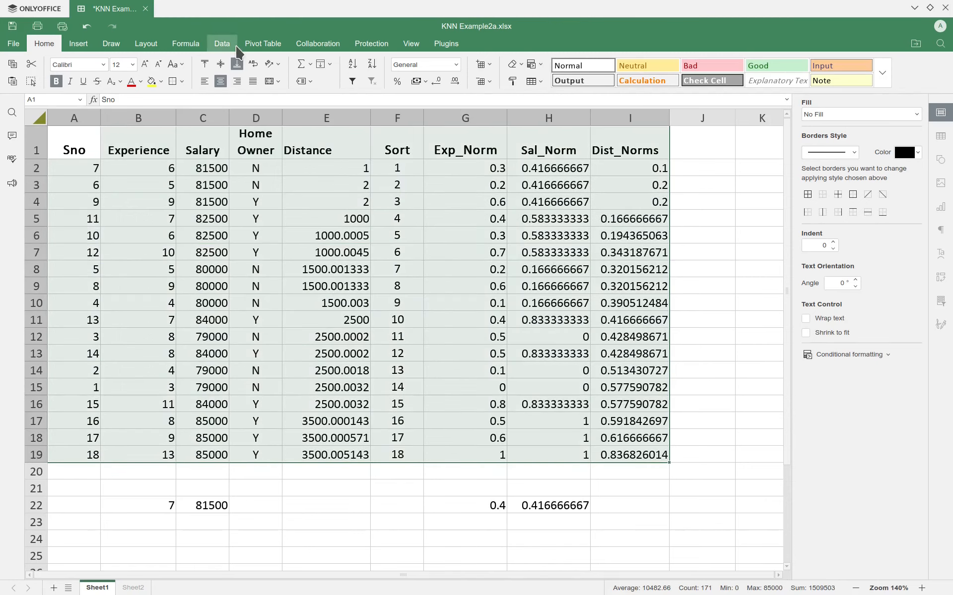
pyautogui.click(209, 46)
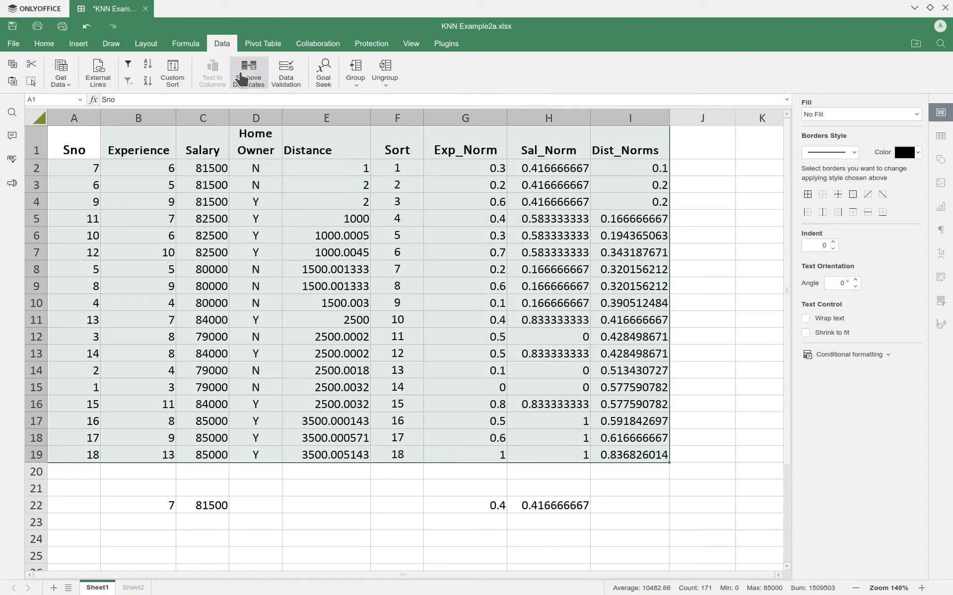
pyautogui.click(178, 71)
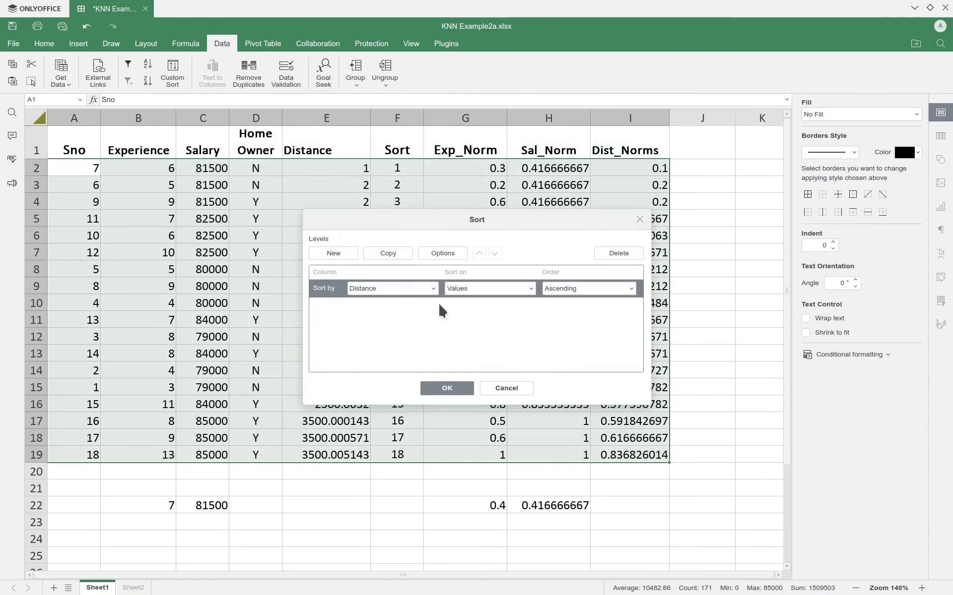
pyautogui.click(415, 290)
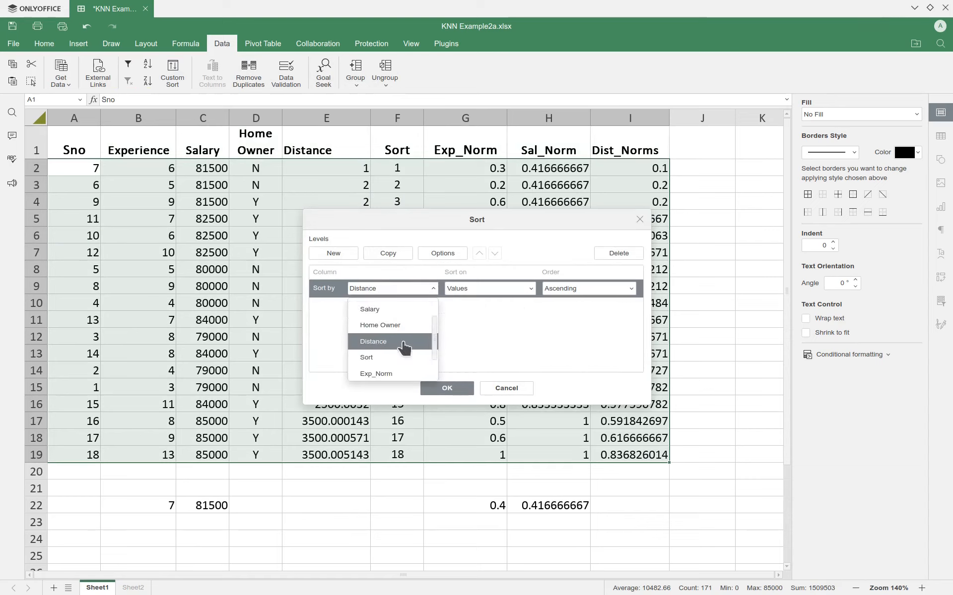
pyautogui.scroll(-2, 403, 346)
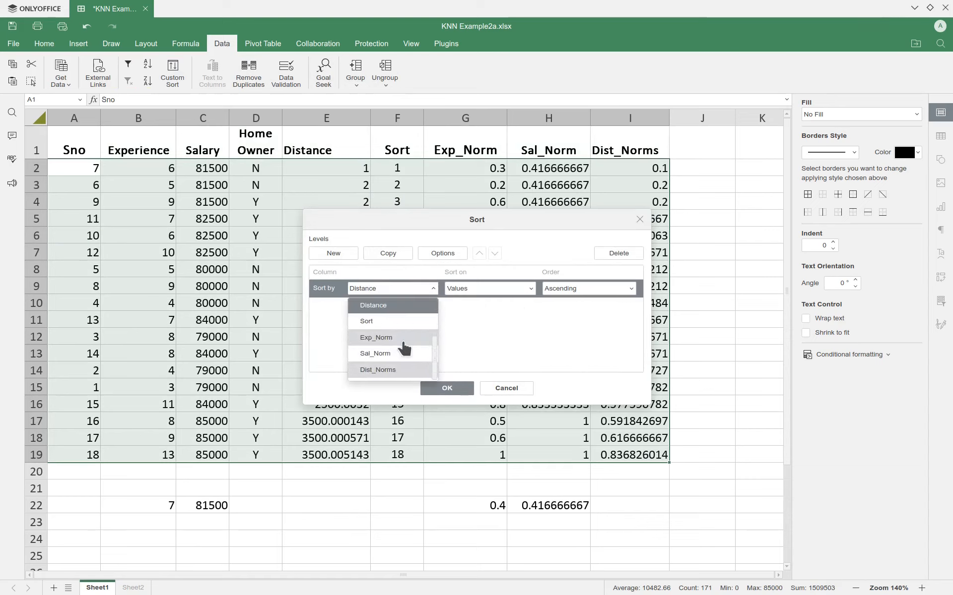
pyautogui.scroll(4, 403, 346)
pyautogui.scroll(-2, 402, 338)
pyautogui.scroll(2, 403, 338)
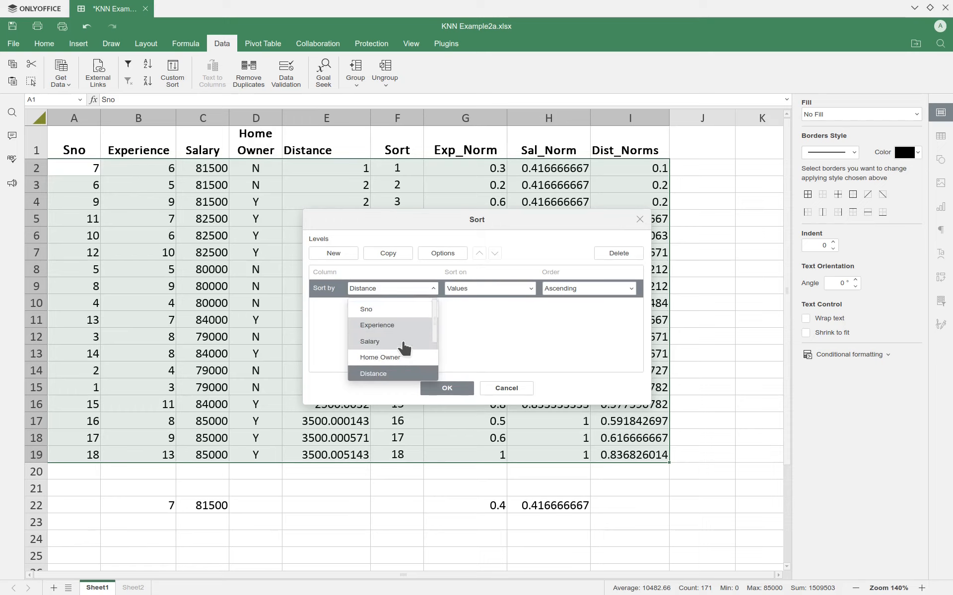
pyautogui.scroll(-4, 403, 338)
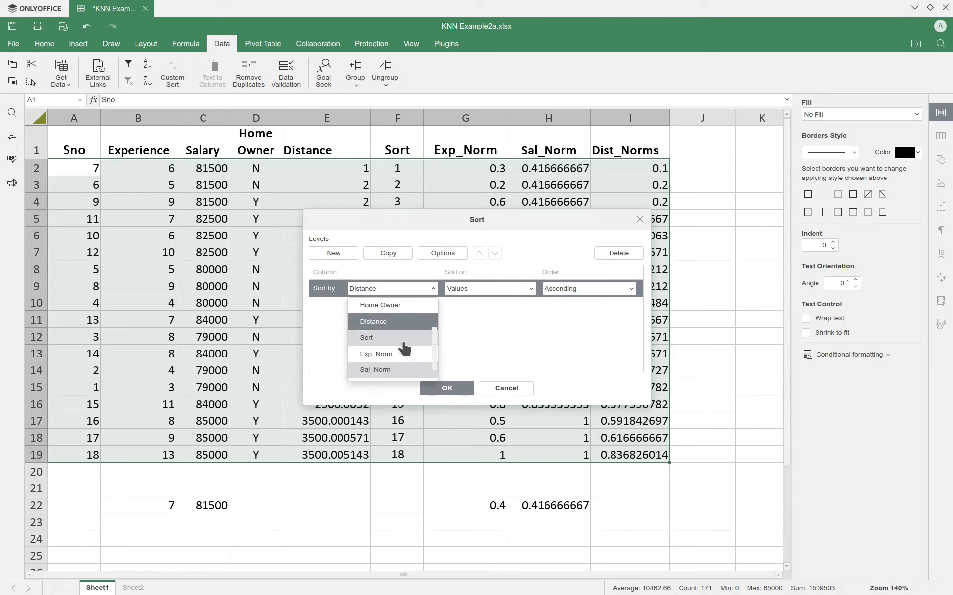
pyautogui.scroll(4, 403, 338)
pyautogui.scroll(-4, 402, 338)
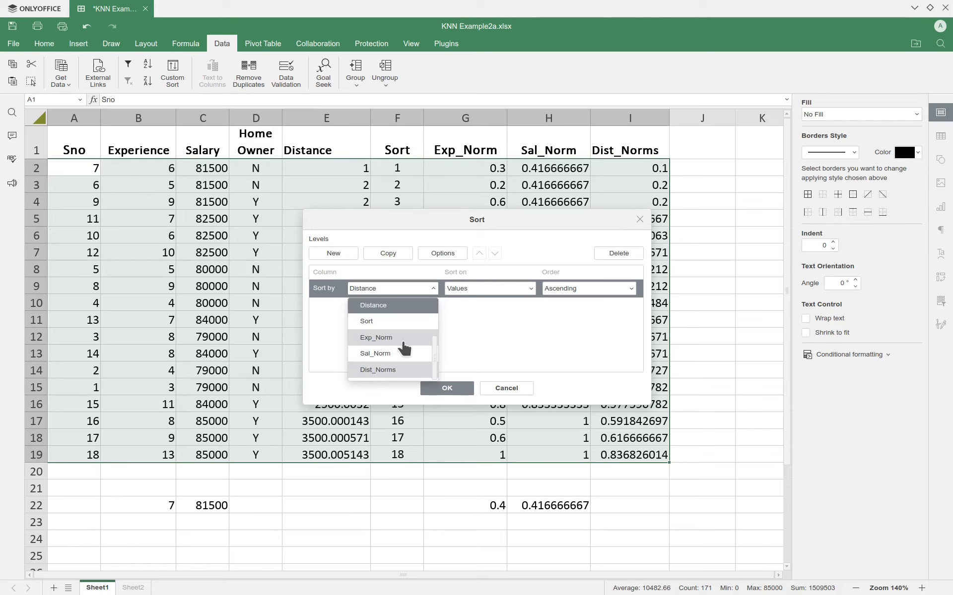
pyautogui.click(416, 368)
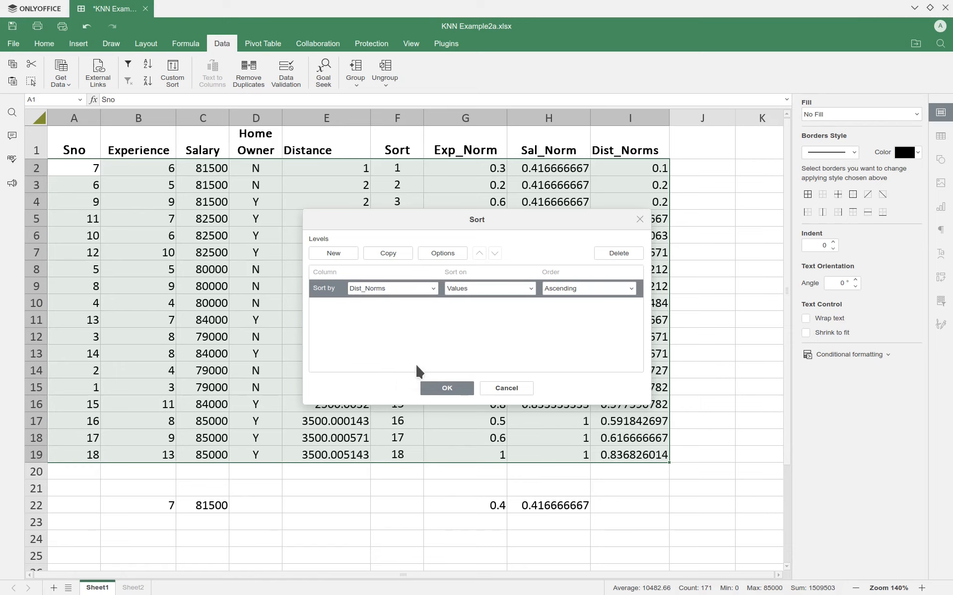
pyautogui.click(460, 391)
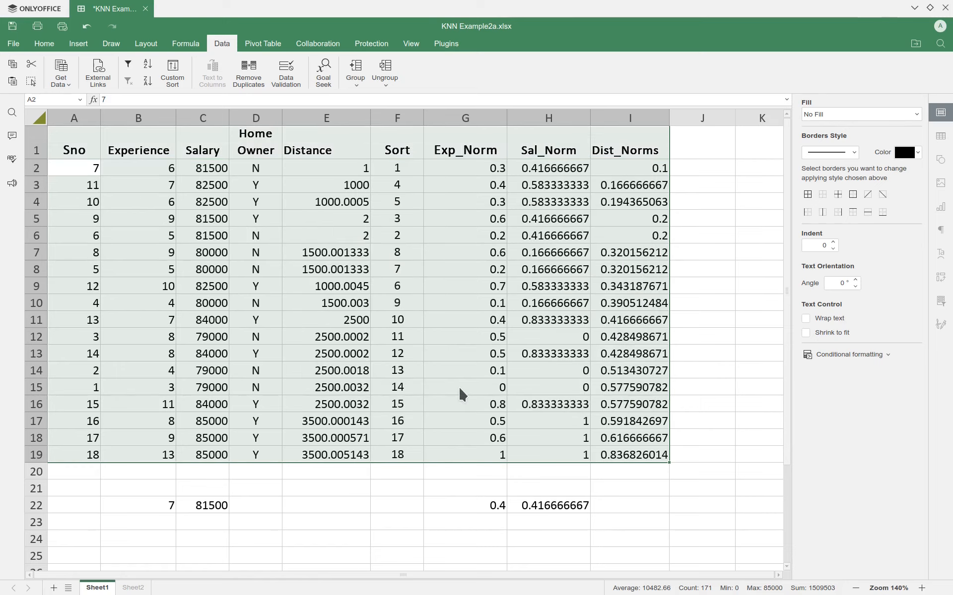
# - Enter the rank numbers 1, 2 and 3 in J2, J3 and J4 beside the sorted normalised distances
pyautogui.click(713, 167)
pyautogui.write('1')
pyautogui.press('Return')
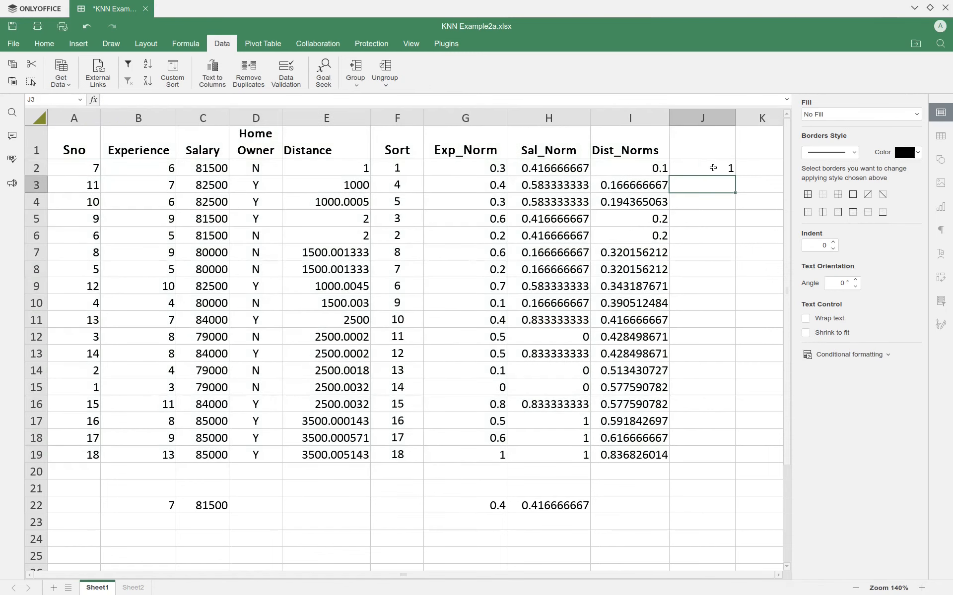
pyautogui.write('2')
pyautogui.press('Return')
pyautogui.write('3')
pyautogui.press('Return')
# - Extend the number series from J2:J4 down through J19 so the ranks run up to 18
pyautogui.press('Up')
pyautogui.press('Up')
pyautogui.press('Up')
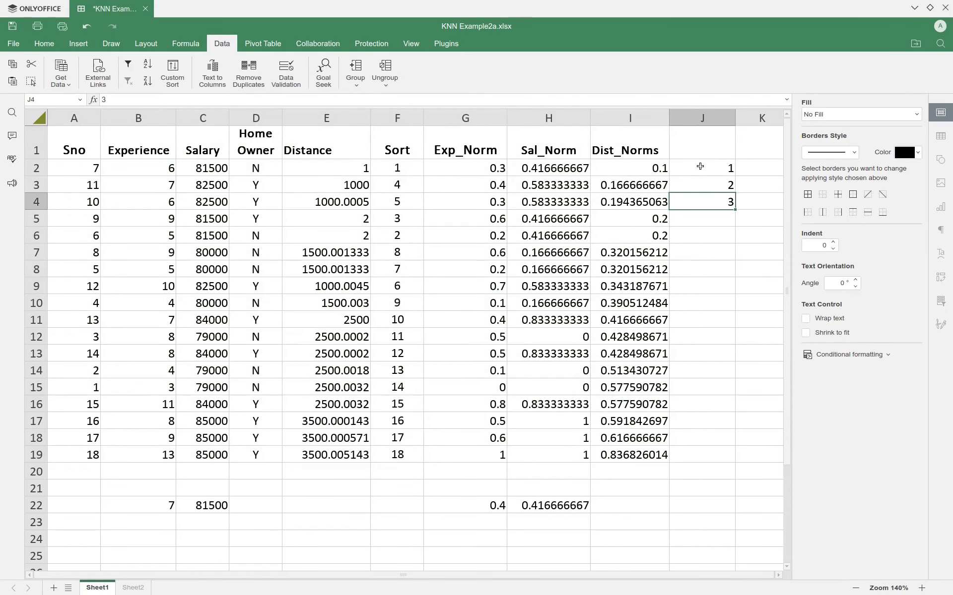
pyautogui.hotkey('shift', 'Down')
pyautogui.hotkey('shift', 'Down')
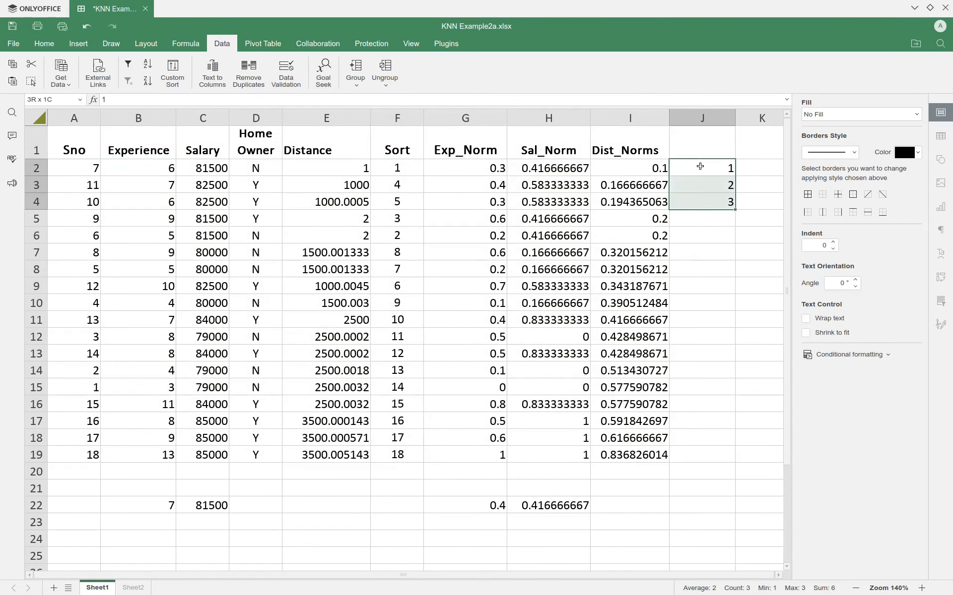
pyautogui.doubleClick(735, 211)
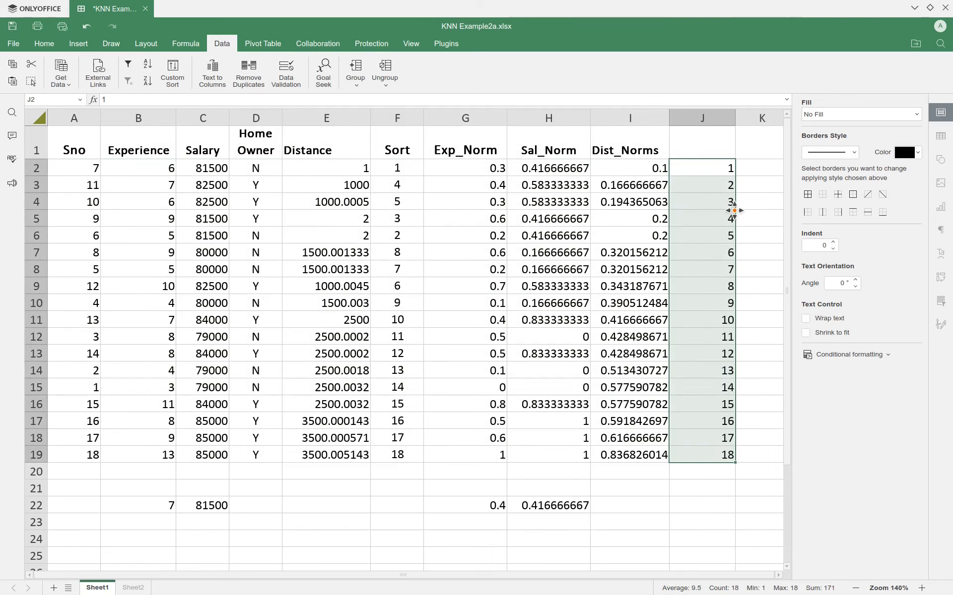